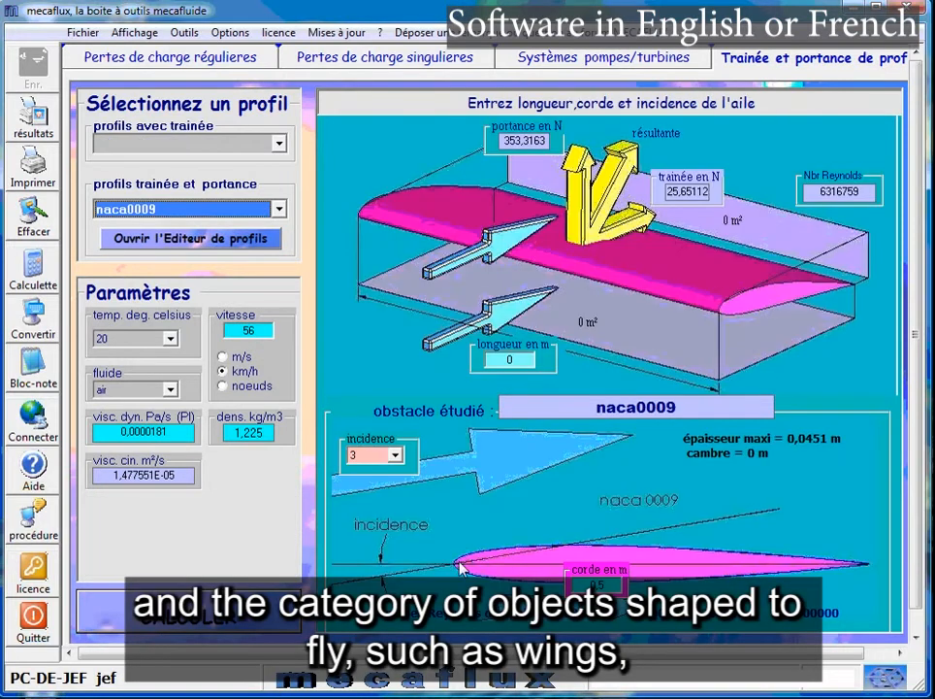
Set the incidence of the naca0009 wing to 7,5 and open its length for editing.
{"action": "left_click", "coordinate": [396, 457]}
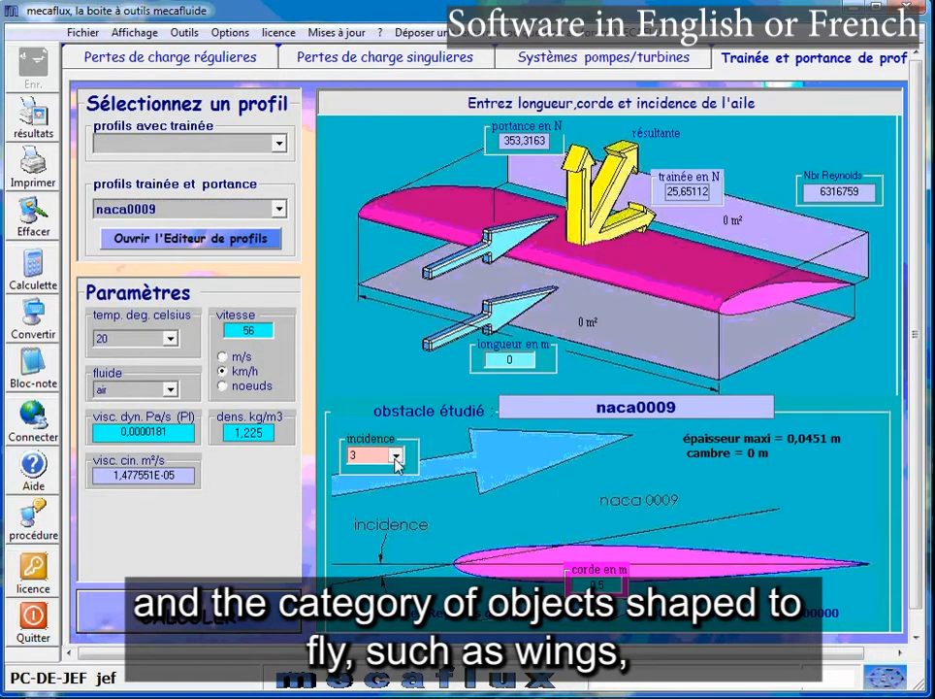
{"action": "left_click", "coordinate": [396, 457]}
{"action": "left_click", "coordinate": [368, 537]}
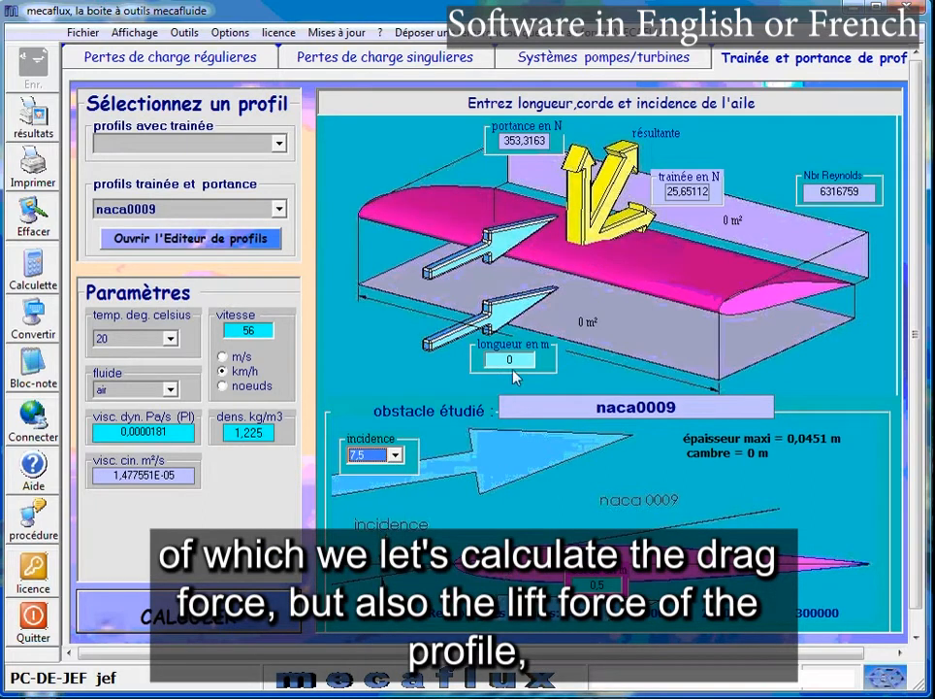
{"action": "left_click", "coordinate": [521, 358]}
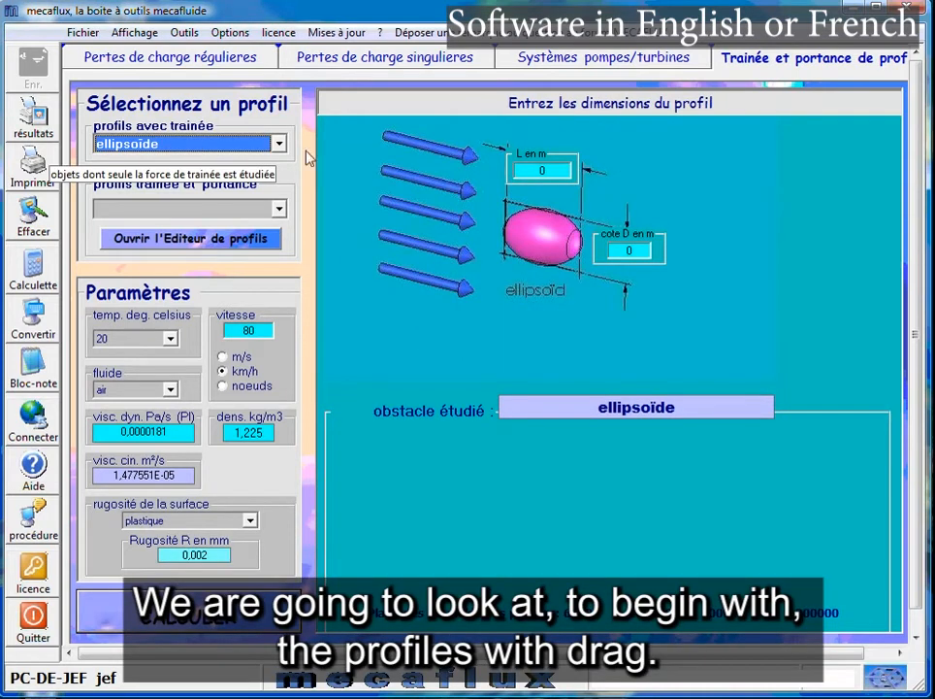
Give the ellipsoid a length L of 0,5 m and a D dimension of 0,2 m, and calculate its drag.
{"action": "left_click", "coordinate": [533, 171]}
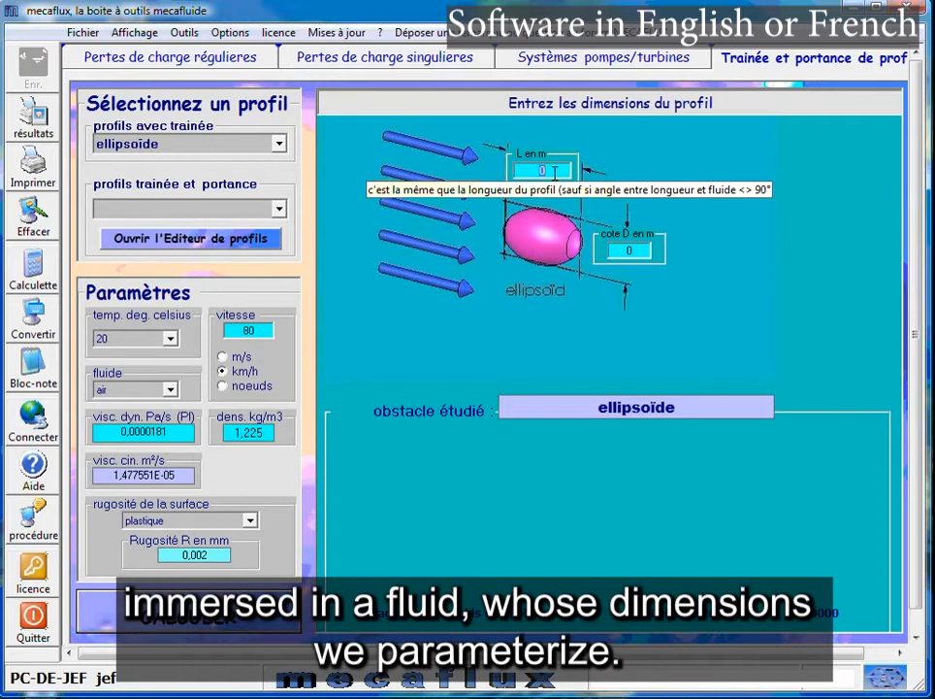
{"action": "type", "text": ",5"}
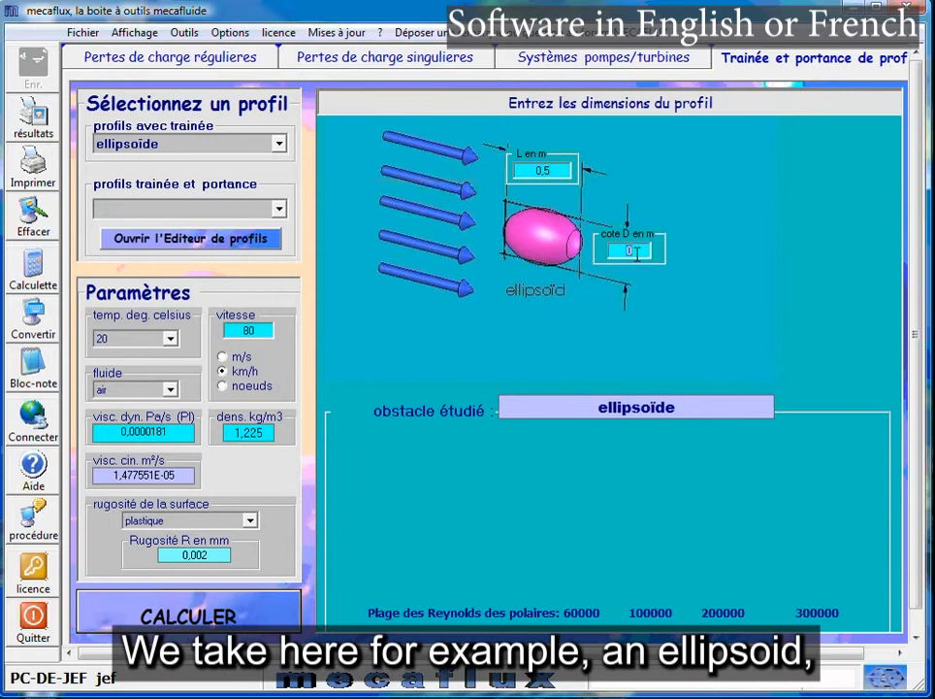
{"action": "type", "text": ",2"}
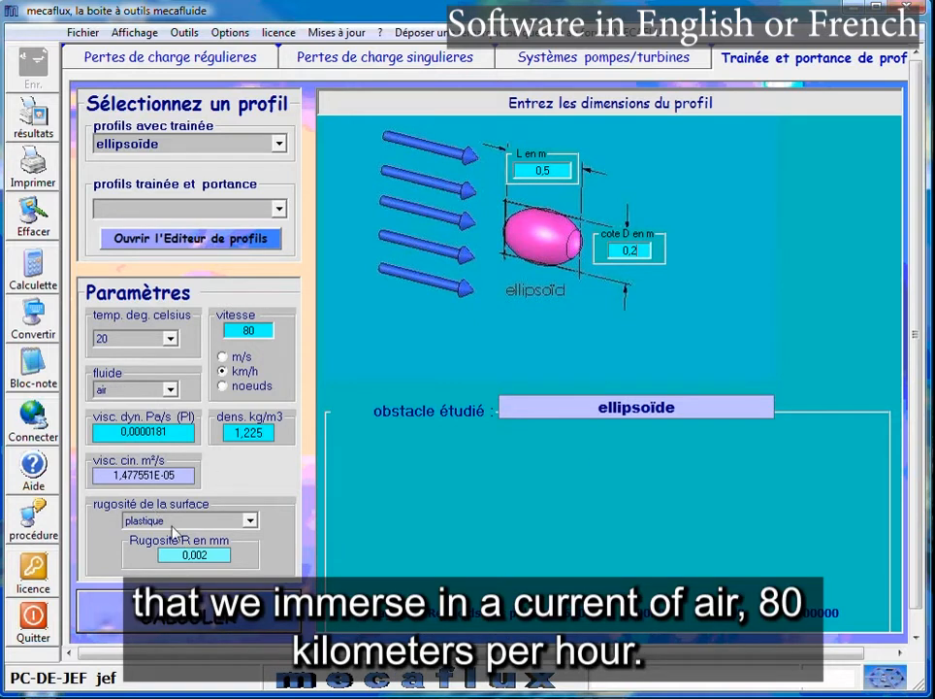
{"action": "left_click", "coordinate": [239, 620]}
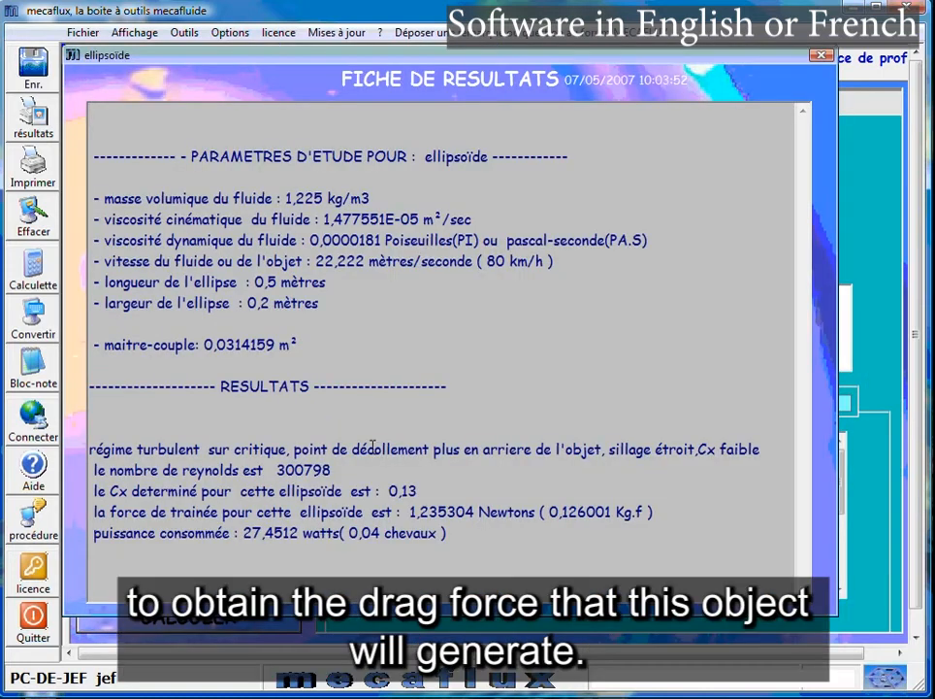
Examine the Reynolds number, Cx, drag force and consumed power in the ellipsoid's results sheet, and close it.
{"action": "left_click_drag", "start_coordinate": [113, 422], "coordinate": [475, 543]}
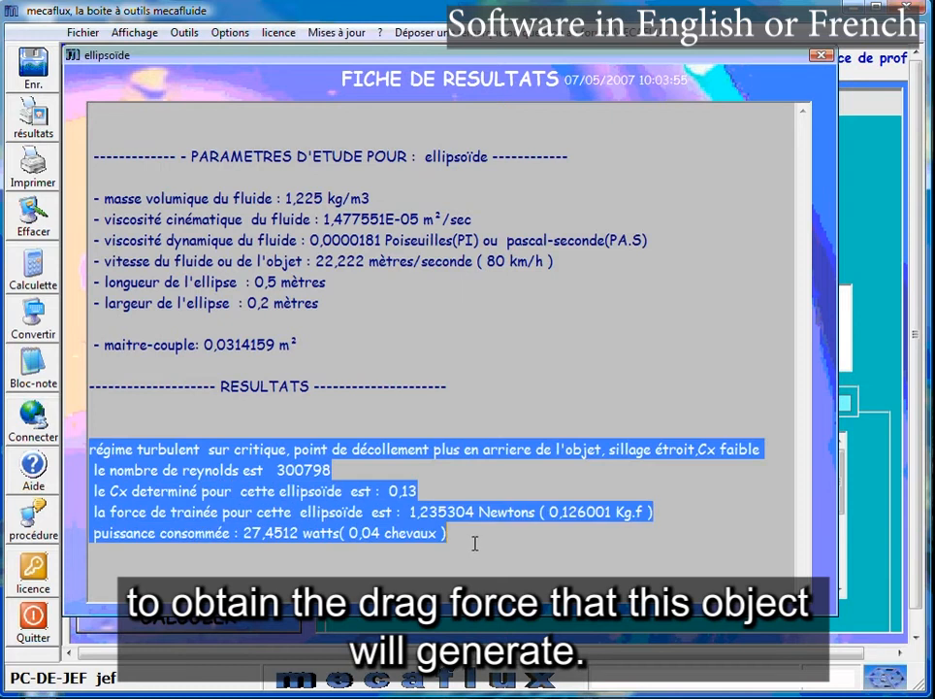
{"action": "left_click", "coordinate": [243, 427]}
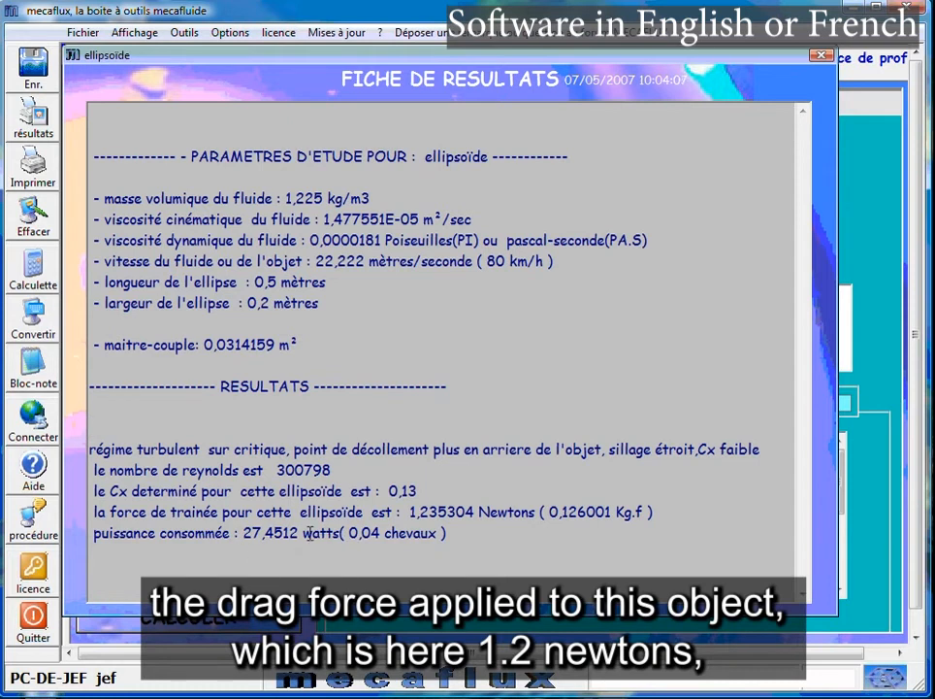
{"action": "left_click_drag", "start_coordinate": [762, 52], "coordinate": [789, 64]}
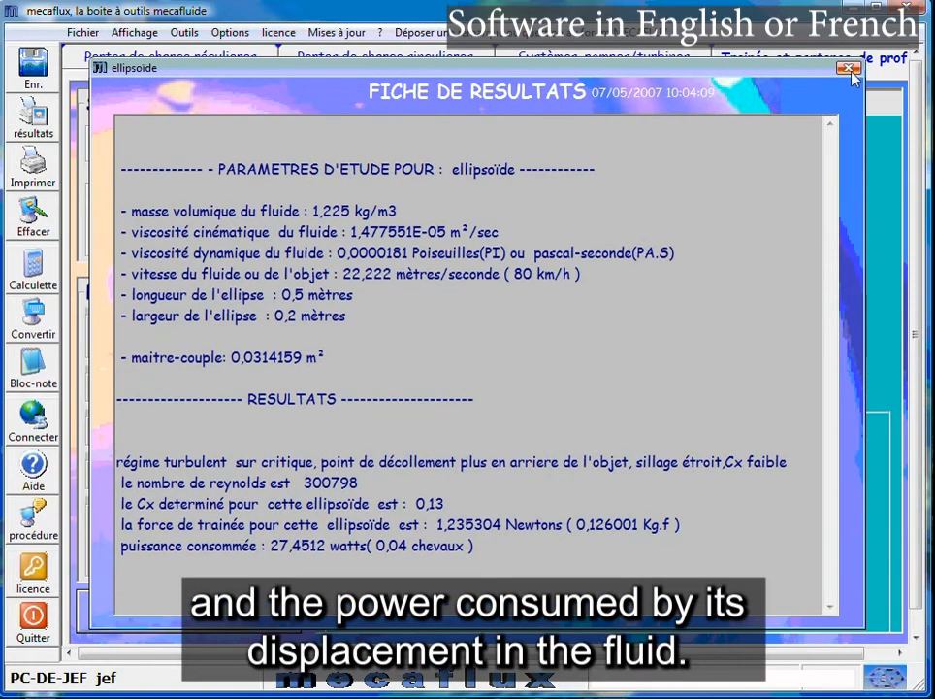
{"action": "left_click", "coordinate": [852, 68]}
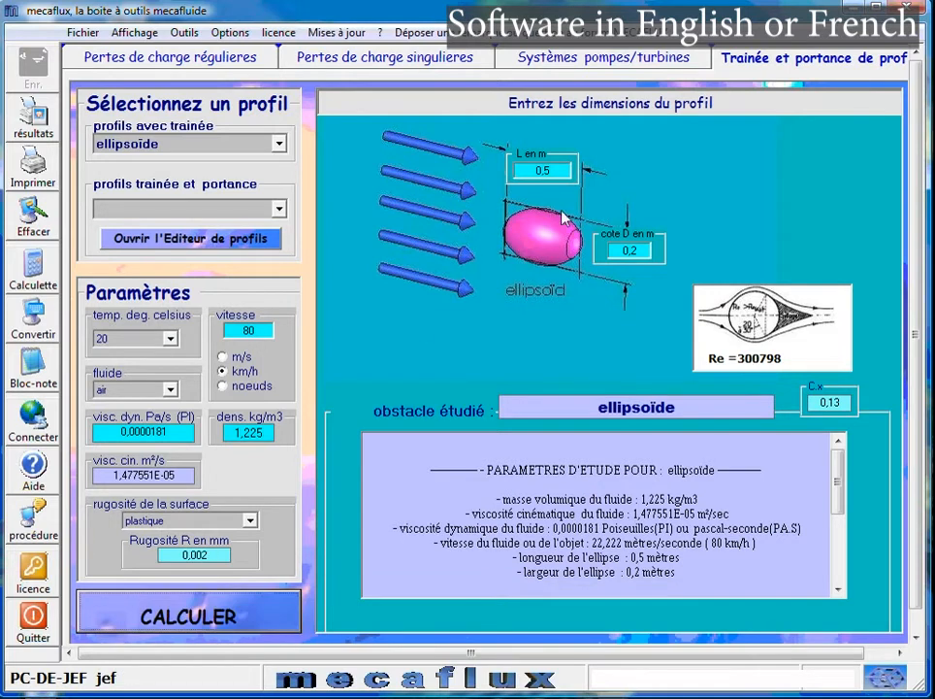
Choose the detailed flat surface (surface plane) drag profile and set its D dimension to 6 m and length L to 12 m.
{"action": "left_click", "coordinate": [278, 146]}
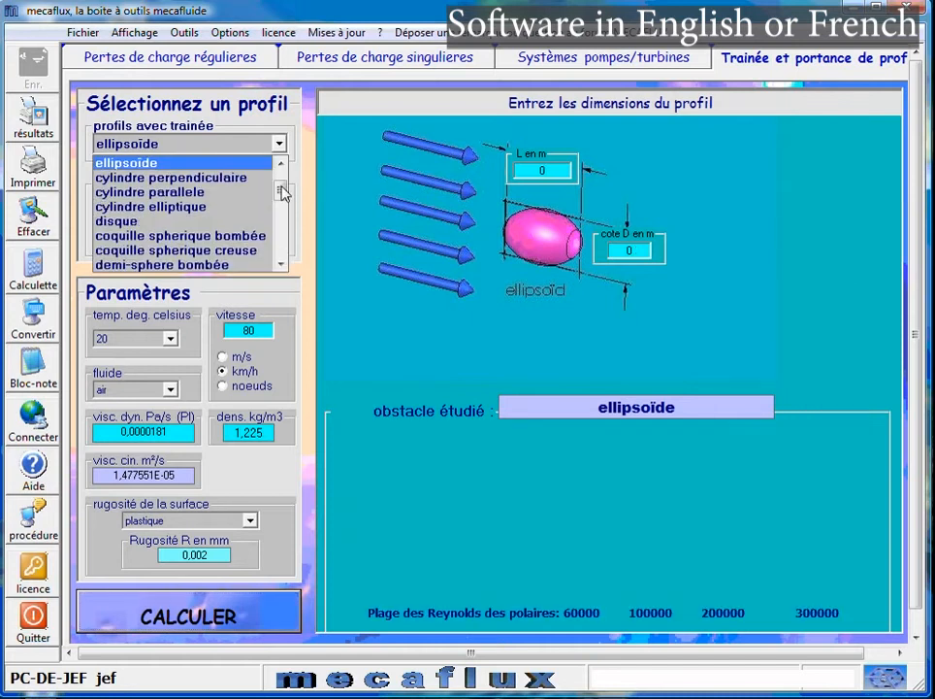
{"action": "scroll", "coordinate": [283, 193], "scroll_direction": "up", "scroll_amount": 1}
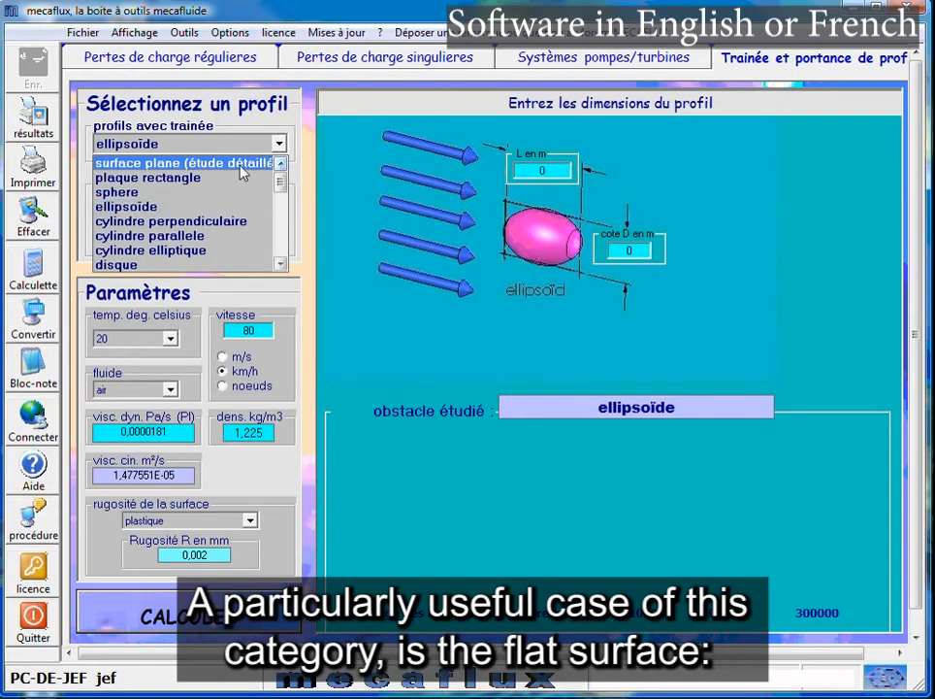
{"action": "left_click", "coordinate": [242, 171]}
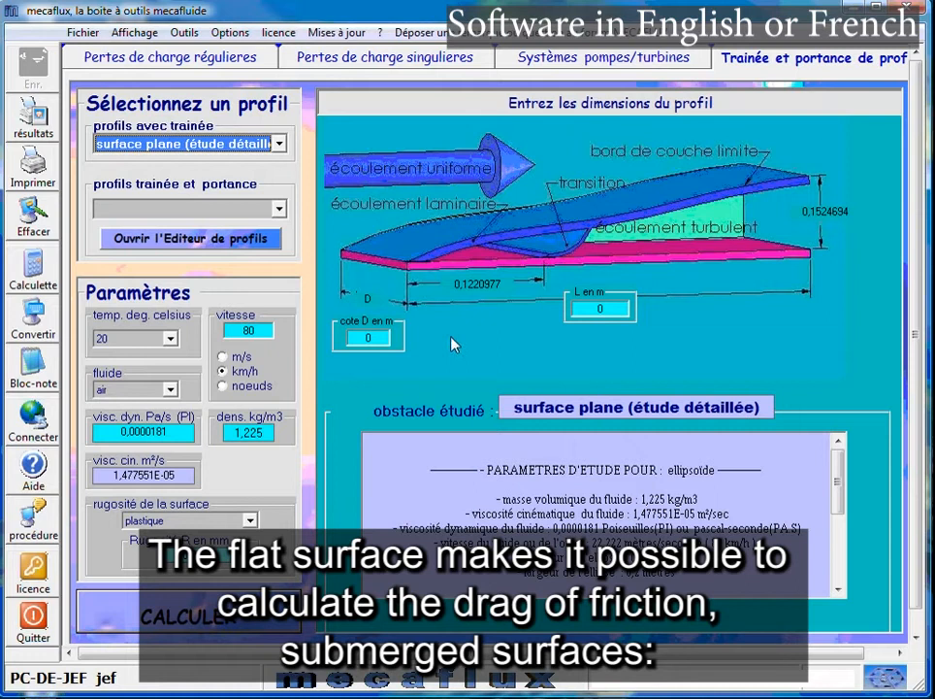
{"action": "left_click", "coordinate": [376, 337]}
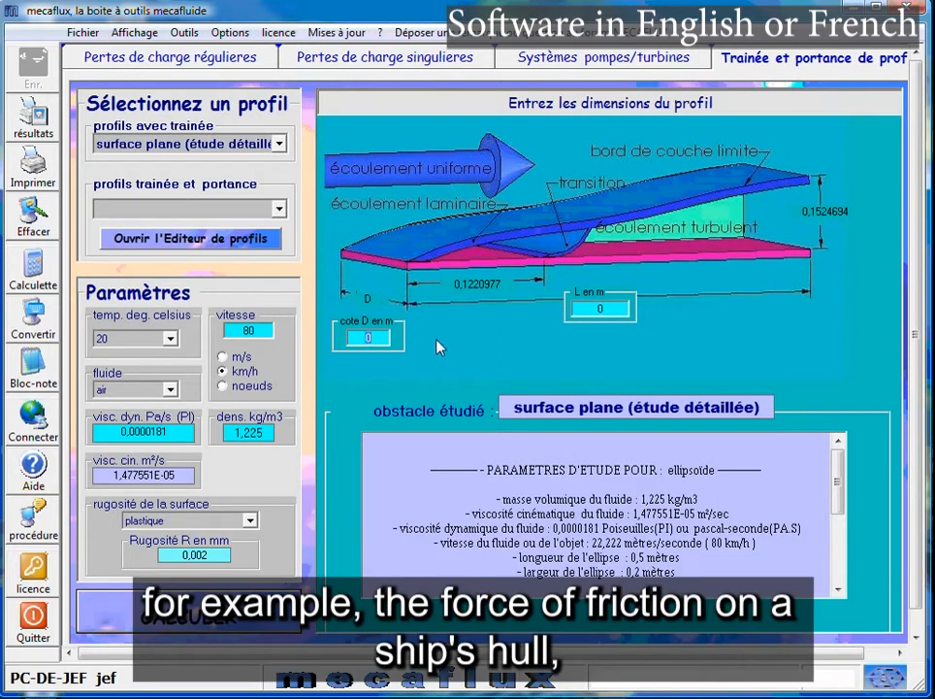
{"action": "type", "text": "6"}
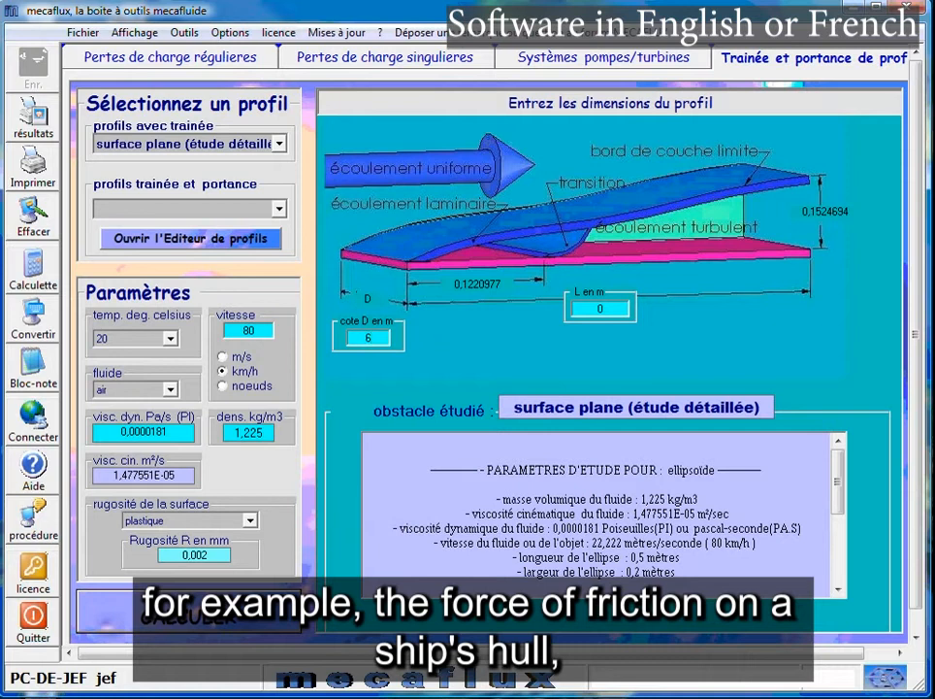
{"action": "left_click", "coordinate": [612, 309]}
{"action": "type", "text": "12"}
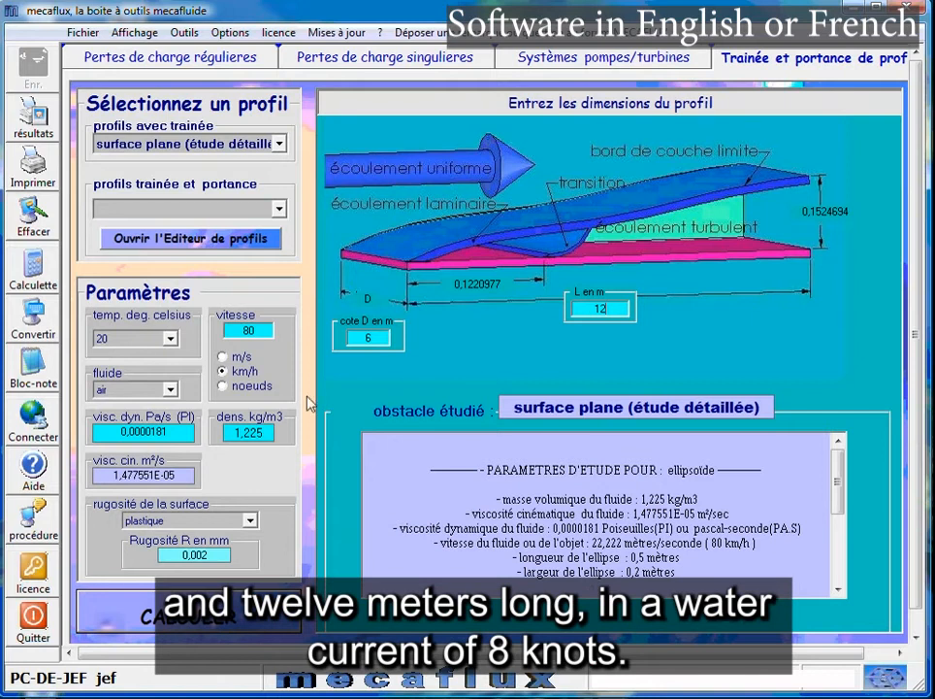
Set the fluid to water (eau) with a speed of 8 knots, and calculate the flat surface's friction drag.
{"action": "left_click", "coordinate": [238, 385]}
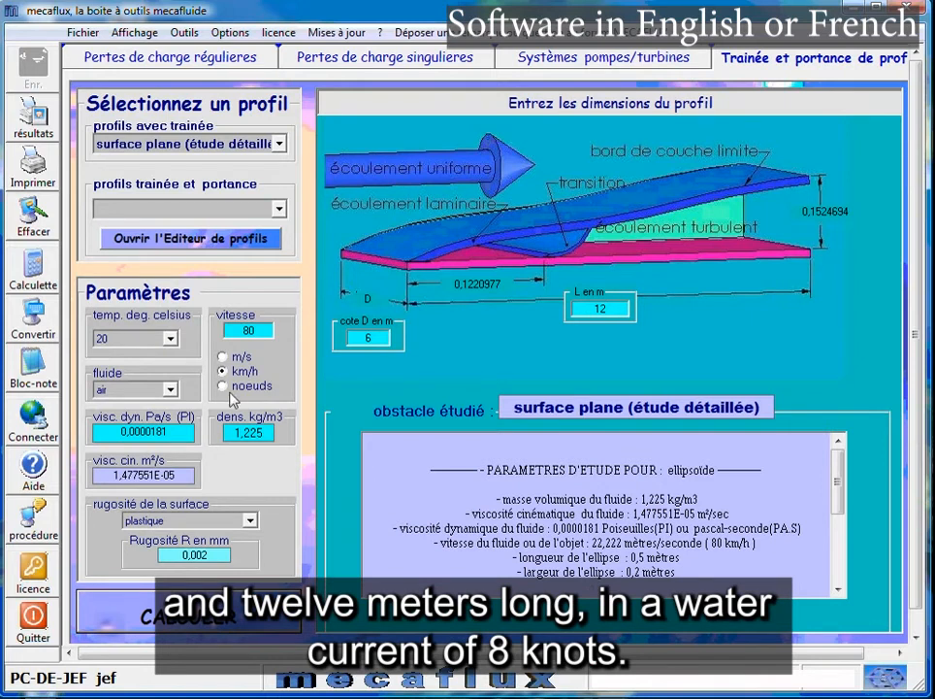
{"action": "left_click", "coordinate": [170, 389]}
{"action": "left_click", "coordinate": [146, 415]}
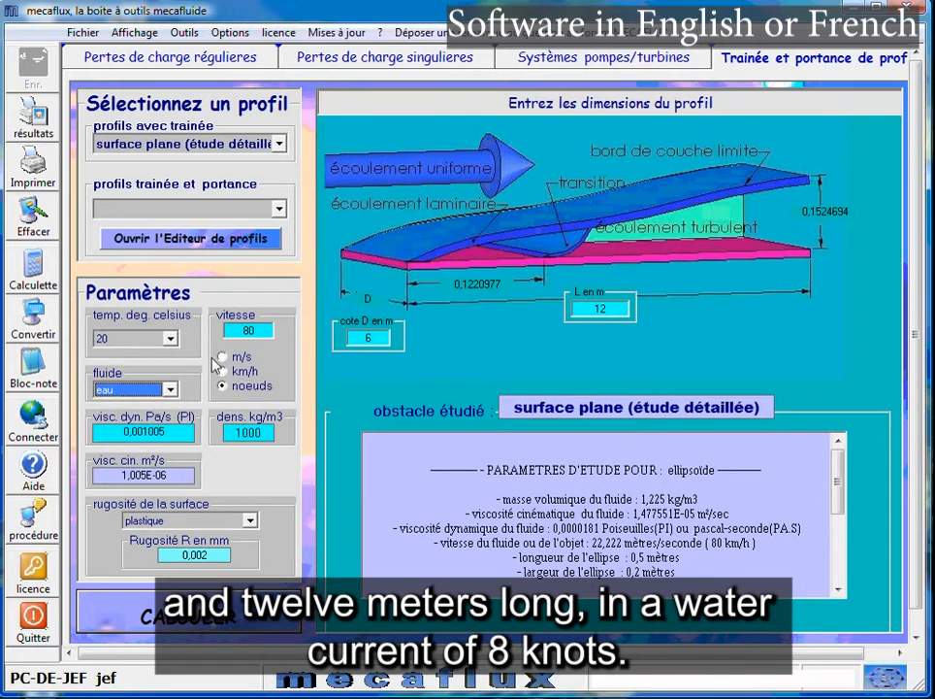
{"action": "double_click", "coordinate": [256, 330]}
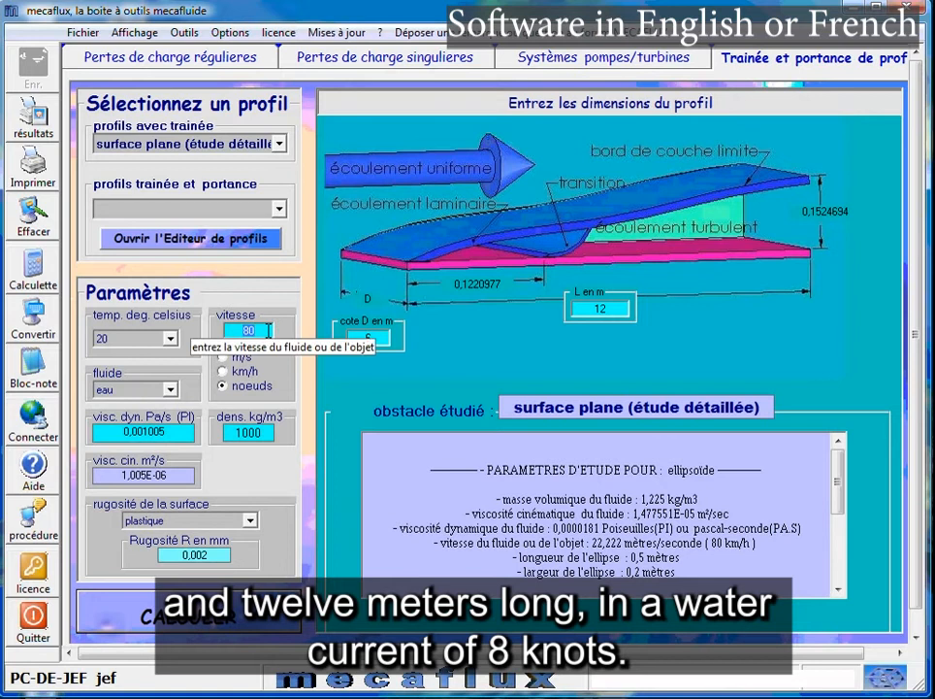
{"action": "type", "text": "8"}
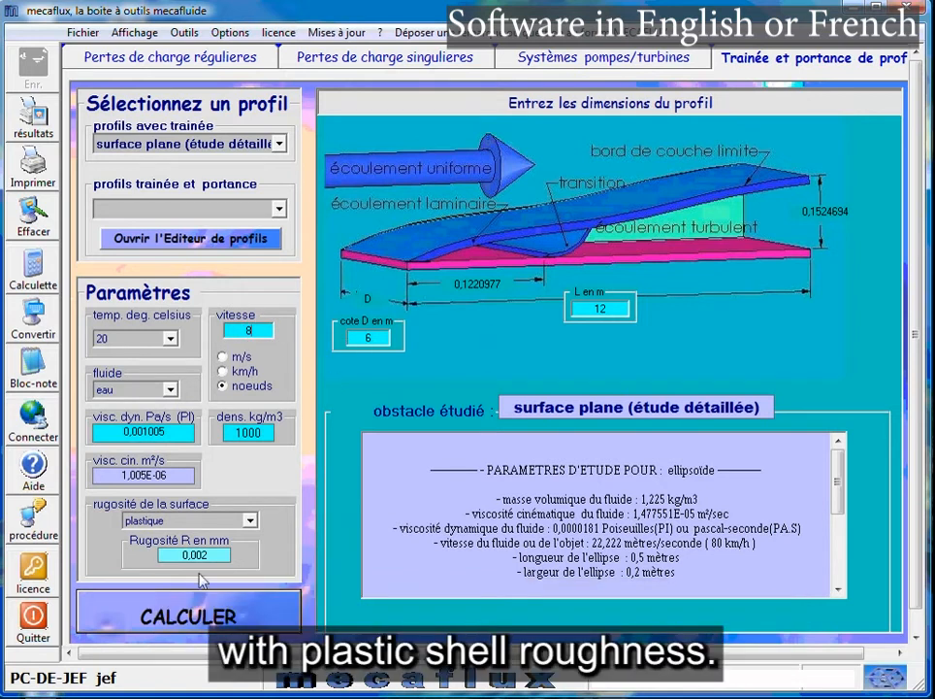
{"action": "left_click", "coordinate": [194, 616]}
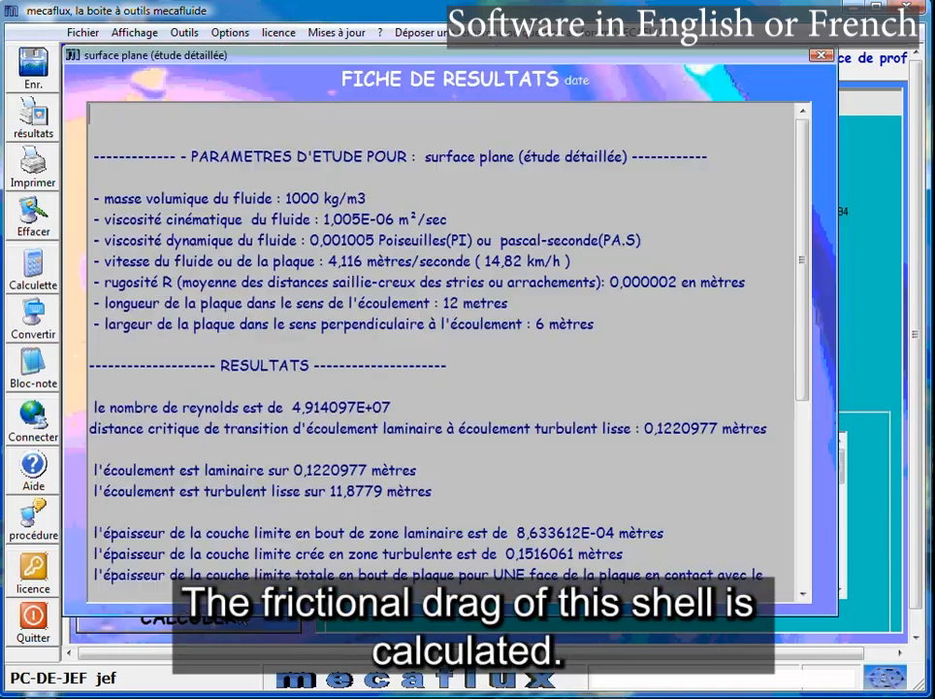
Examine the flat surface's drag forces, boundary layer thickness and critical transition distance in the results sheet, close it and check the embedded report.
{"action": "scroll", "coordinate": [312, 331], "scroll_direction": "down", "scroll_amount": 1}
{"action": "scroll", "coordinate": [311, 349], "scroll_direction": "down", "scroll_amount": 4}
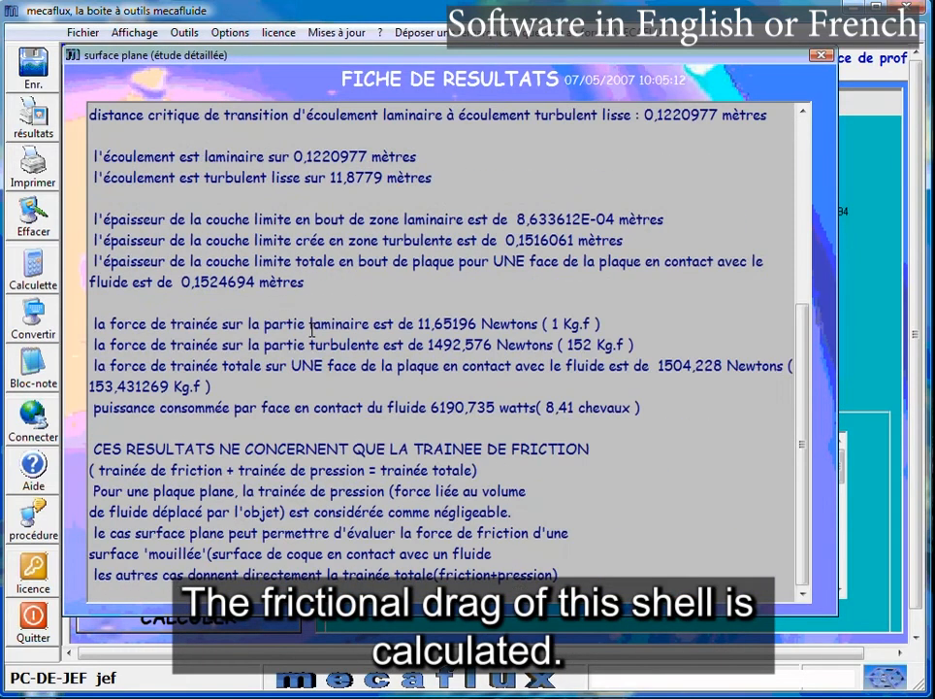
{"action": "scroll", "coordinate": [274, 373], "scroll_direction": "up", "scroll_amount": 3}
{"action": "scroll", "coordinate": [275, 374], "scroll_direction": "up", "scroll_amount": 1}
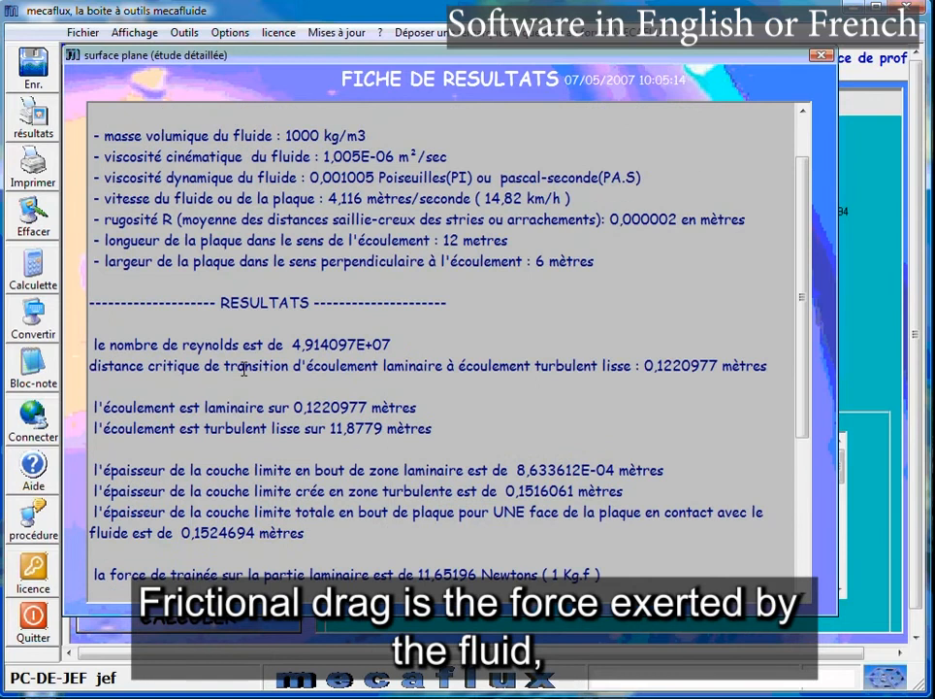
{"action": "scroll", "coordinate": [244, 369], "scroll_direction": "down", "scroll_amount": 3}
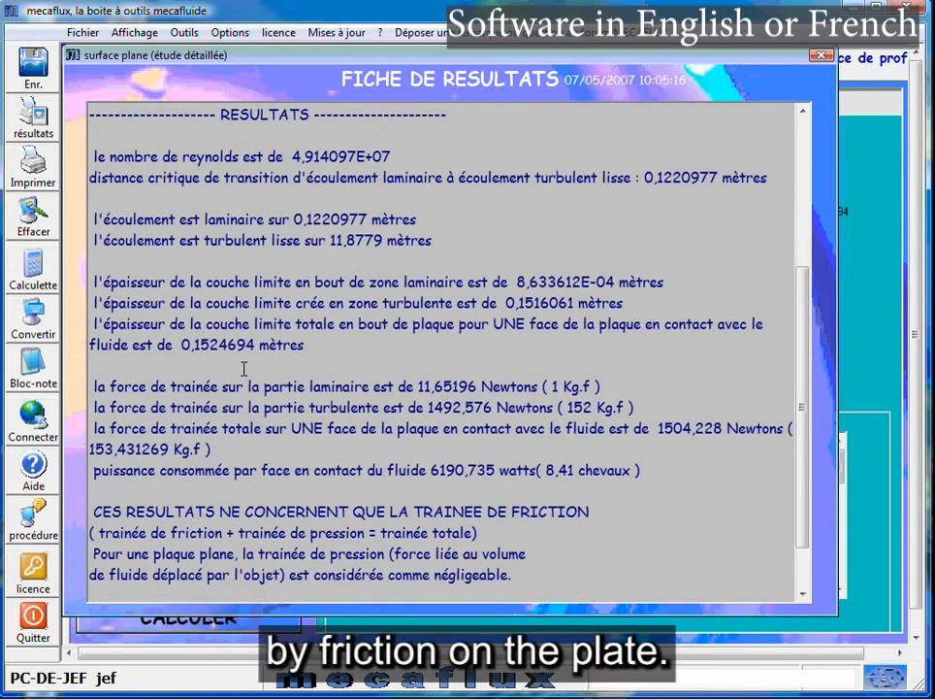
{"action": "scroll", "coordinate": [243, 368], "scroll_direction": "down", "scroll_amount": 1}
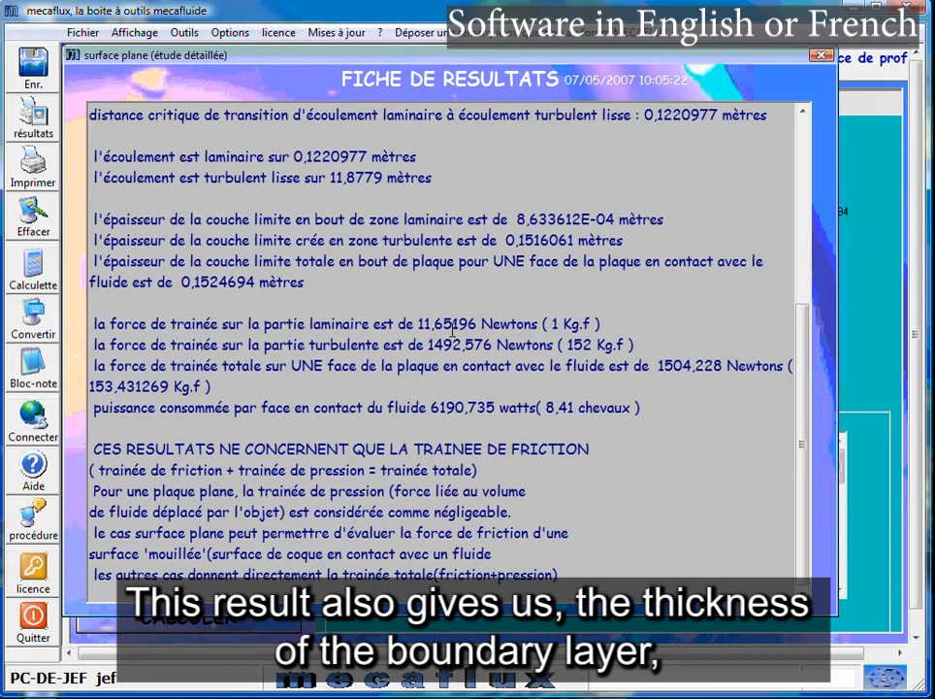
{"action": "scroll", "coordinate": [452, 329], "scroll_direction": "up", "scroll_amount": 2}
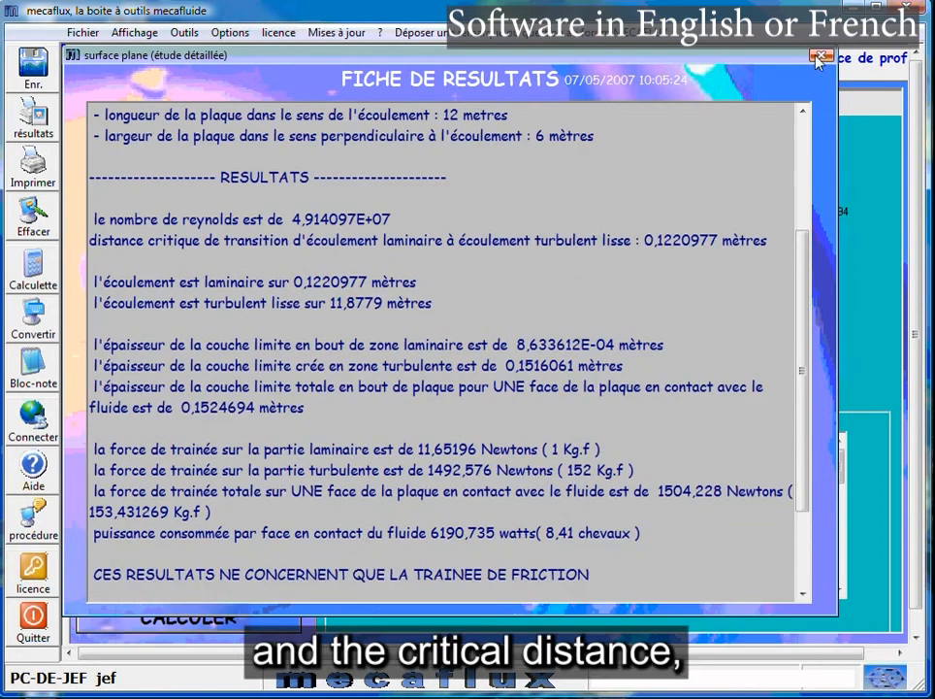
{"action": "left_click", "coordinate": [822, 58]}
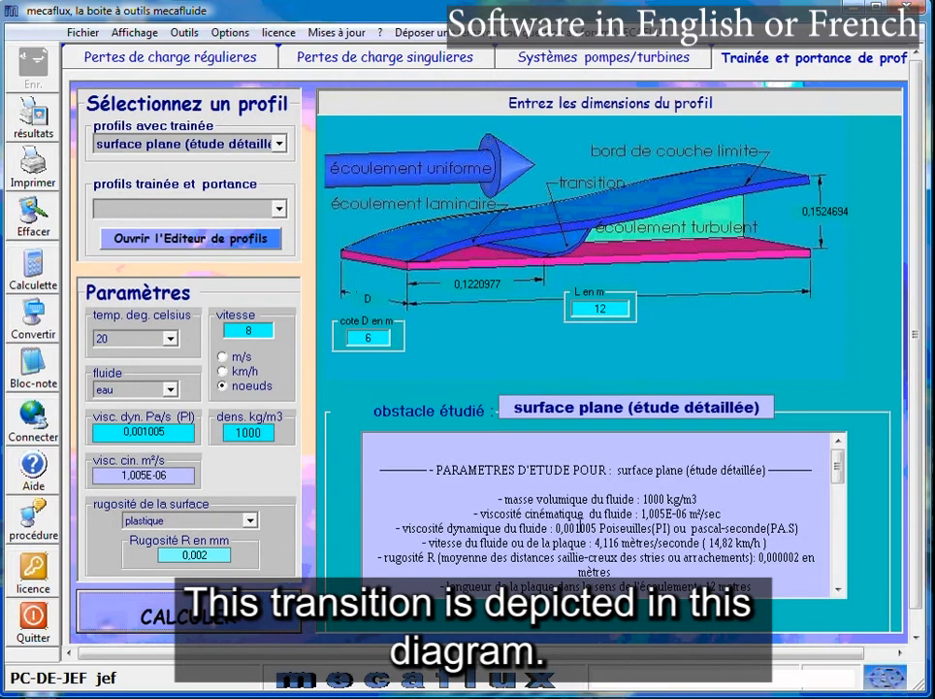
{"action": "scroll", "coordinate": [582, 524], "scroll_direction": "down", "scroll_amount": 4}
{"action": "scroll", "coordinate": [582, 524], "scroll_direction": "up", "scroll_amount": 4}
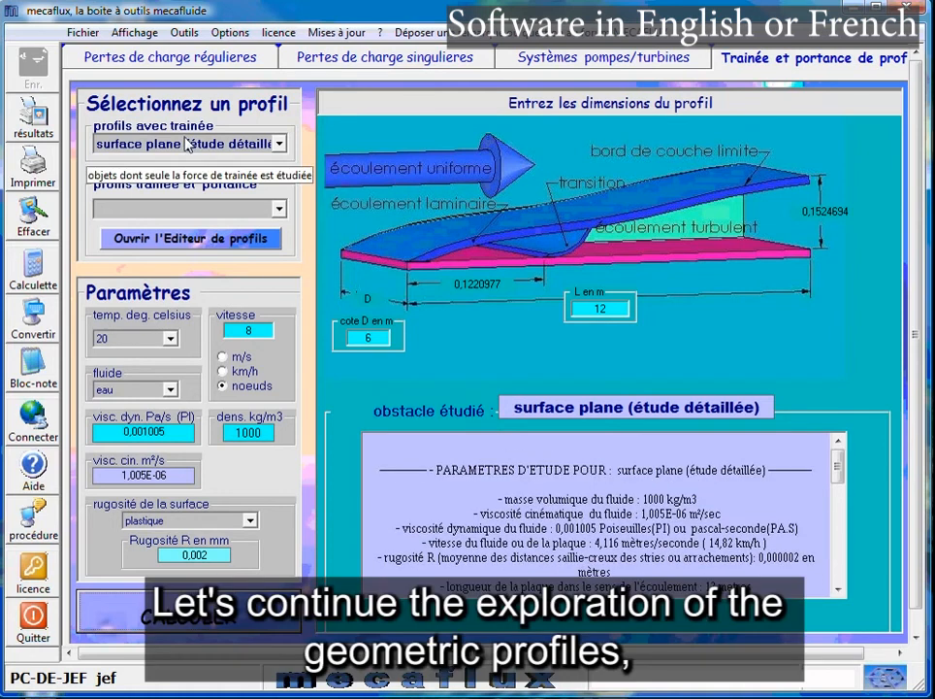
Choose the Porshe profile from the profiles with drag and open its Cx for editing.
{"action": "scroll", "coordinate": [189, 146], "scroll_direction": "down", "scroll_amount": 2}
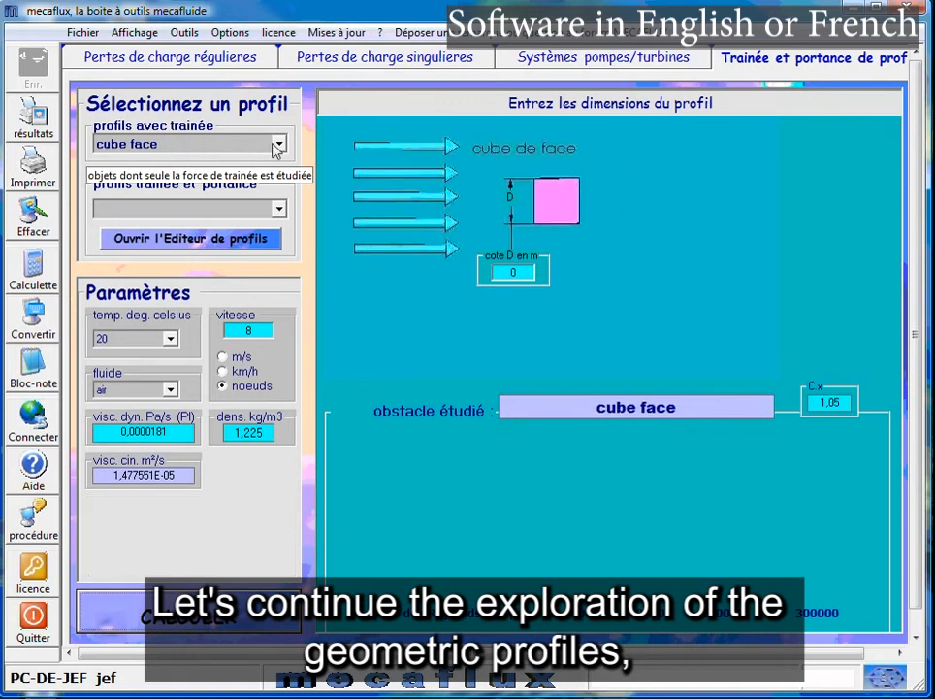
{"action": "left_click", "coordinate": [278, 144]}
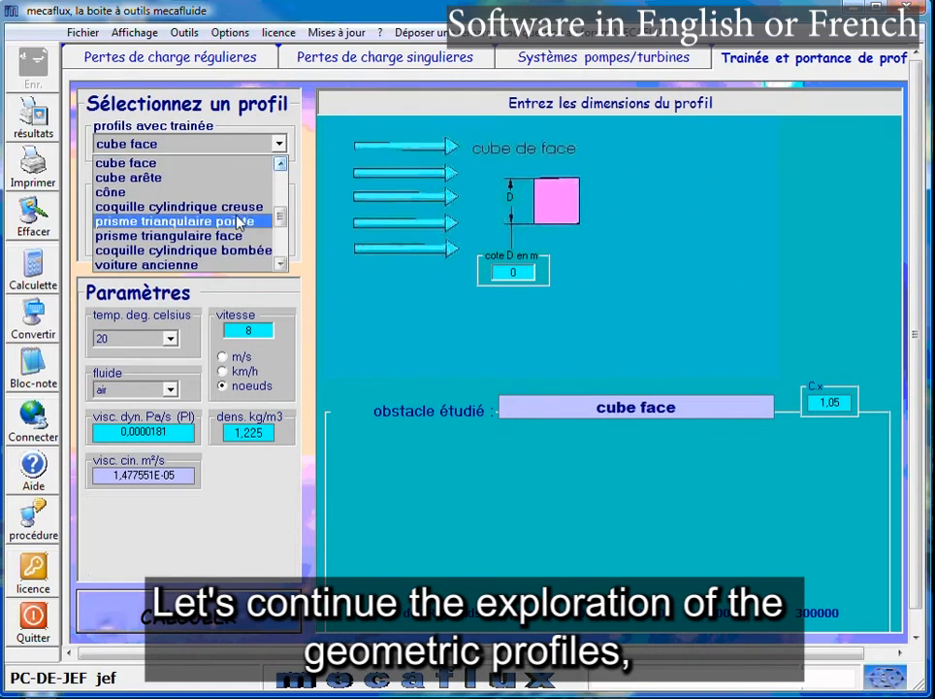
{"action": "scroll", "coordinate": [282, 222], "scroll_direction": "down", "scroll_amount": 3}
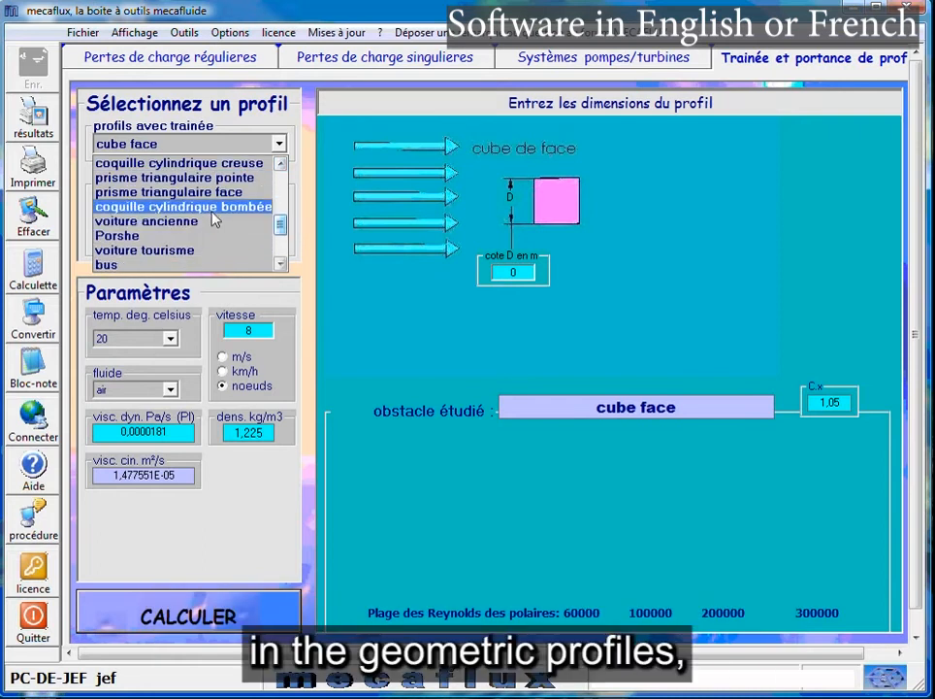
{"action": "left_click", "coordinate": [187, 236]}
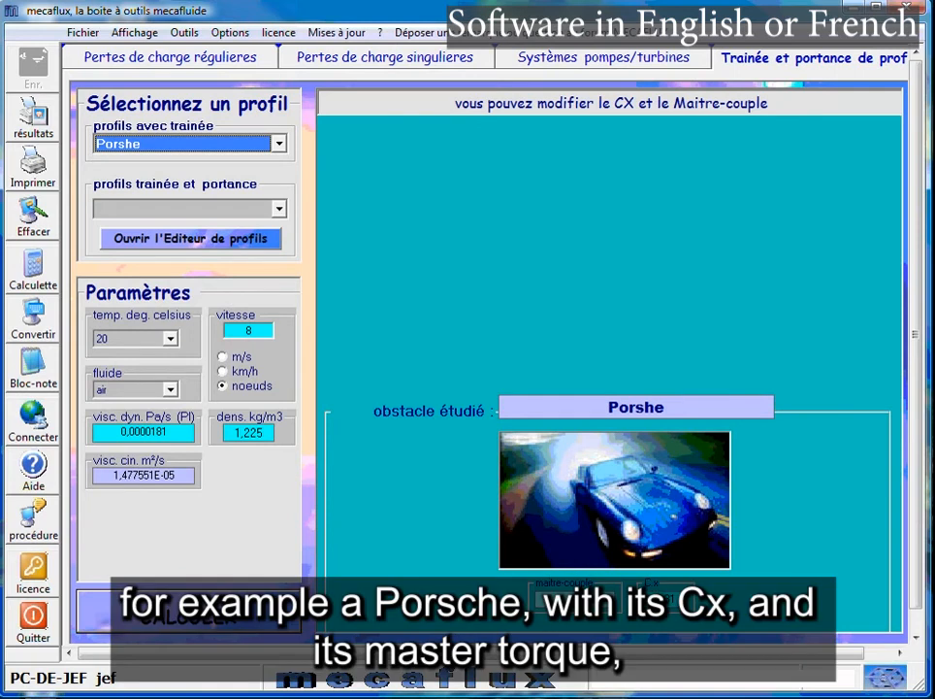
{"action": "left_click", "coordinate": [667, 598]}
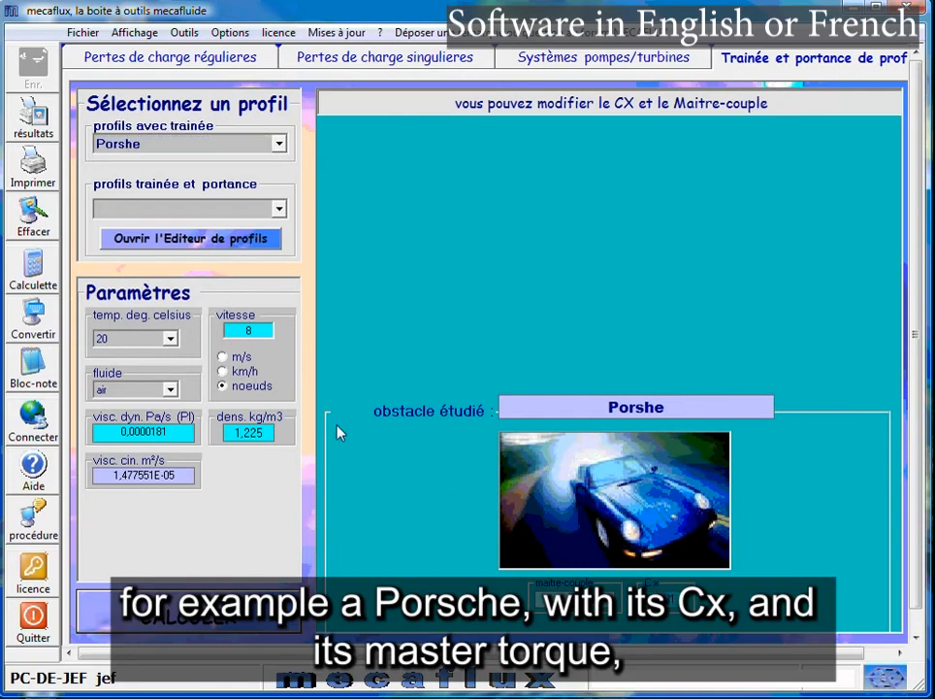
Set the speed to 100 km/h and calculate the drag of the Porshe profile in air.
{"action": "left_click", "coordinate": [222, 371]}
{"action": "left_click_drag", "start_coordinate": [246, 331], "coordinate": [260, 333]}
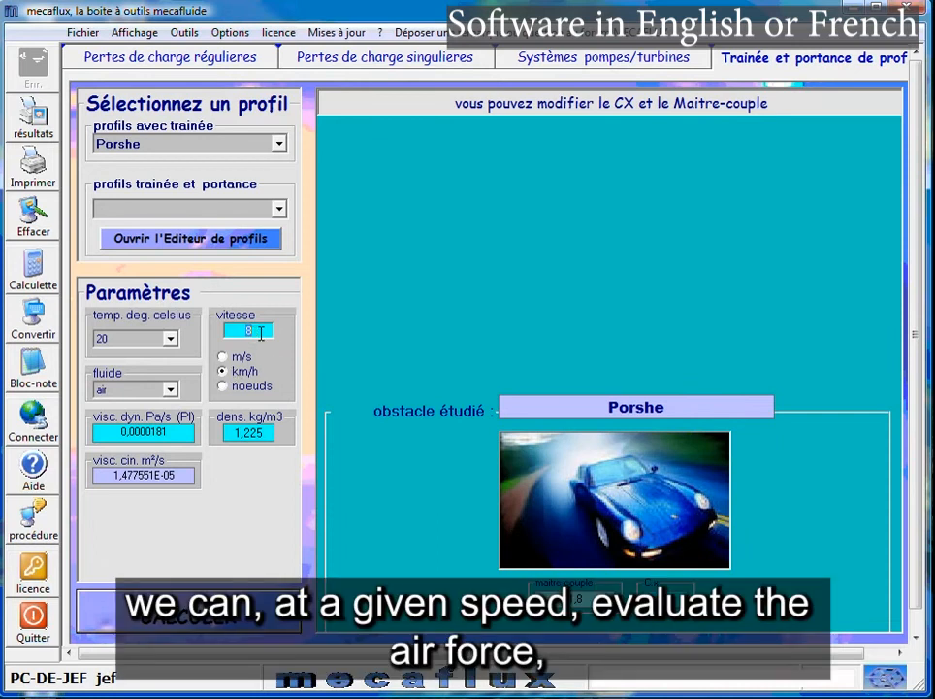
{"action": "type", "text": "100"}
{"action": "left_click", "coordinate": [233, 613]}
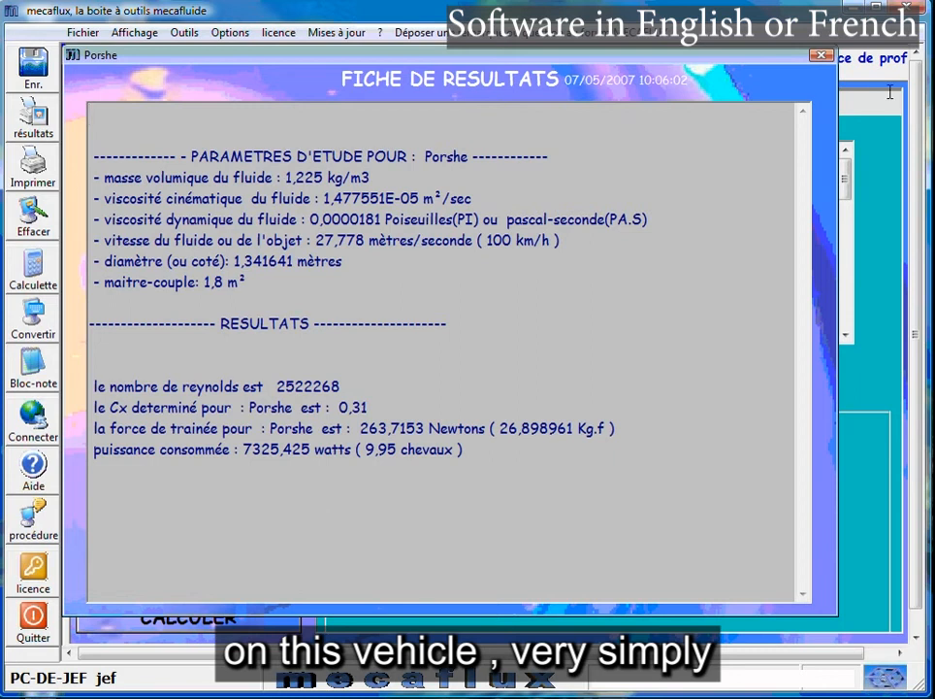
Close the Porshe results sheet and review the embedded report down to its example vehicle frontal areas and Cx data.
{"action": "left_click", "coordinate": [822, 56]}
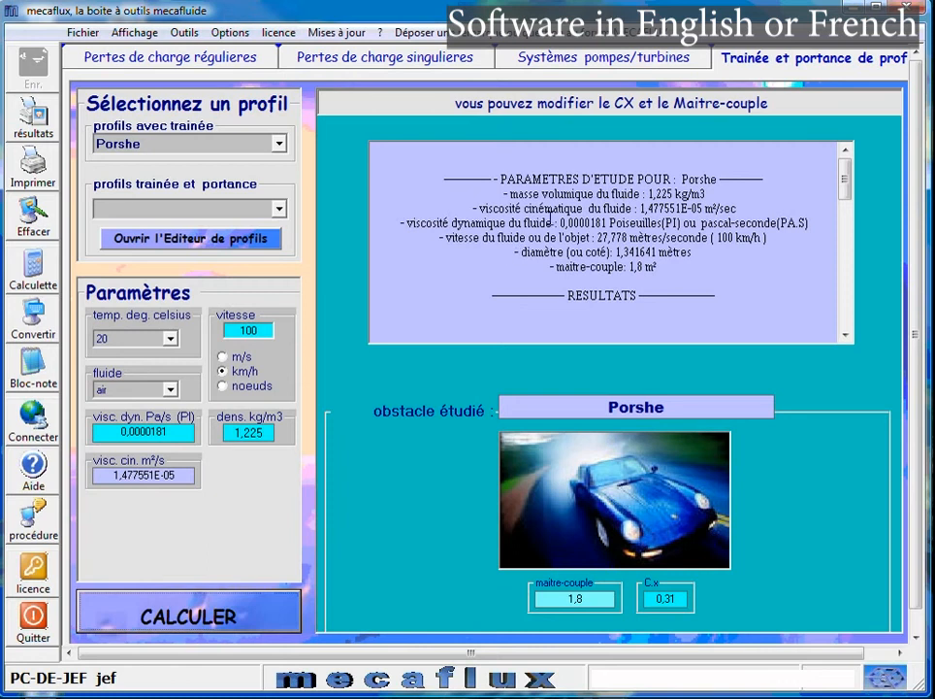
{"action": "scroll", "coordinate": [562, 223], "scroll_direction": "down", "scroll_amount": 6}
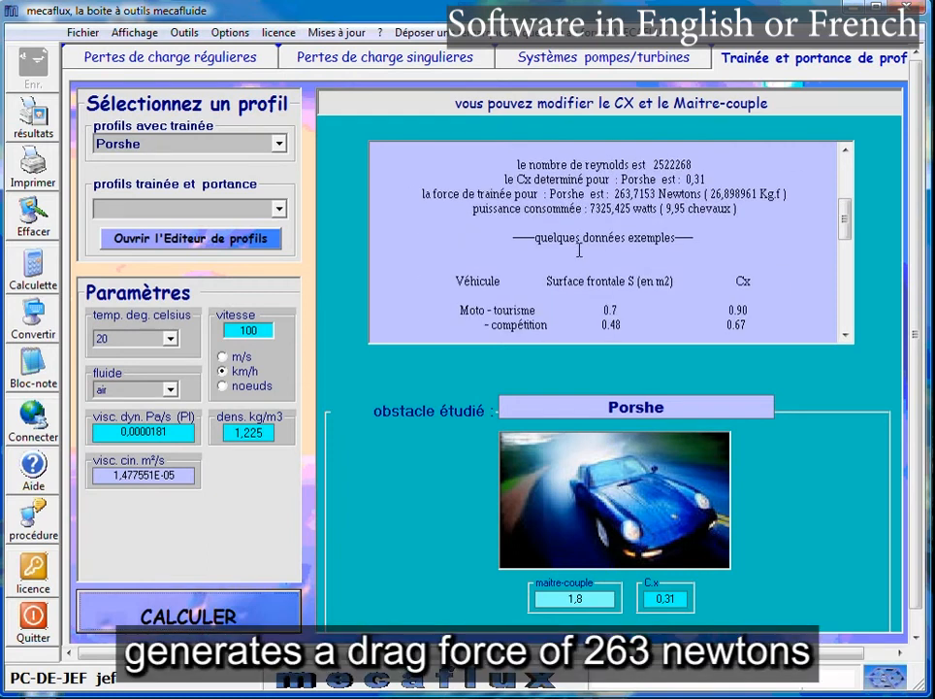
{"action": "scroll", "coordinate": [580, 253], "scroll_direction": "up", "scroll_amount": 3}
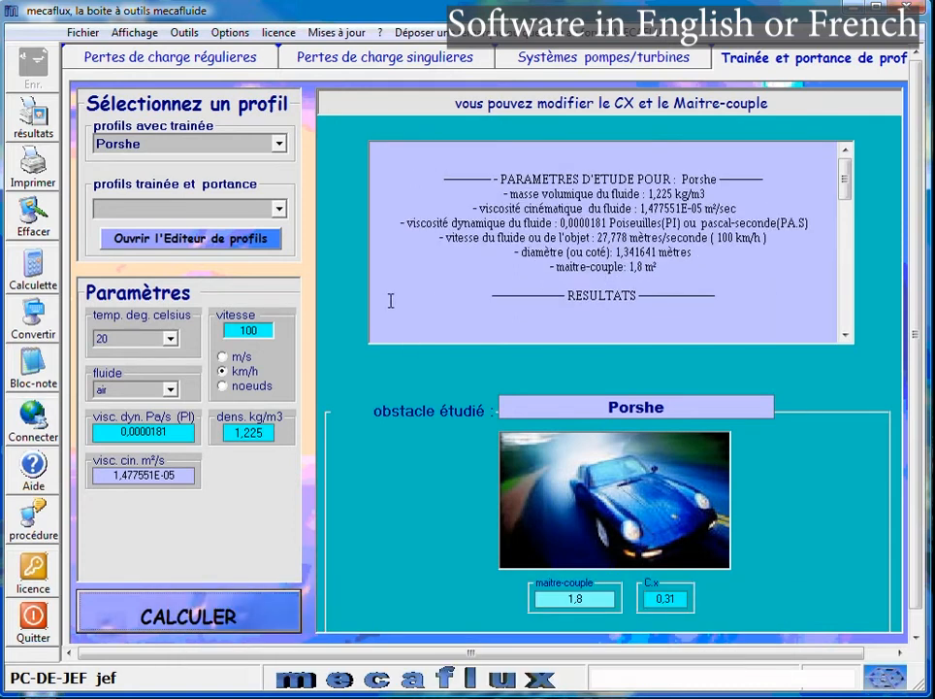
Browse the vehicle drag profiles, viewing camion, locomotive and camion-remorque with their maître-couple and Cx.
{"action": "left_click", "coordinate": [279, 144]}
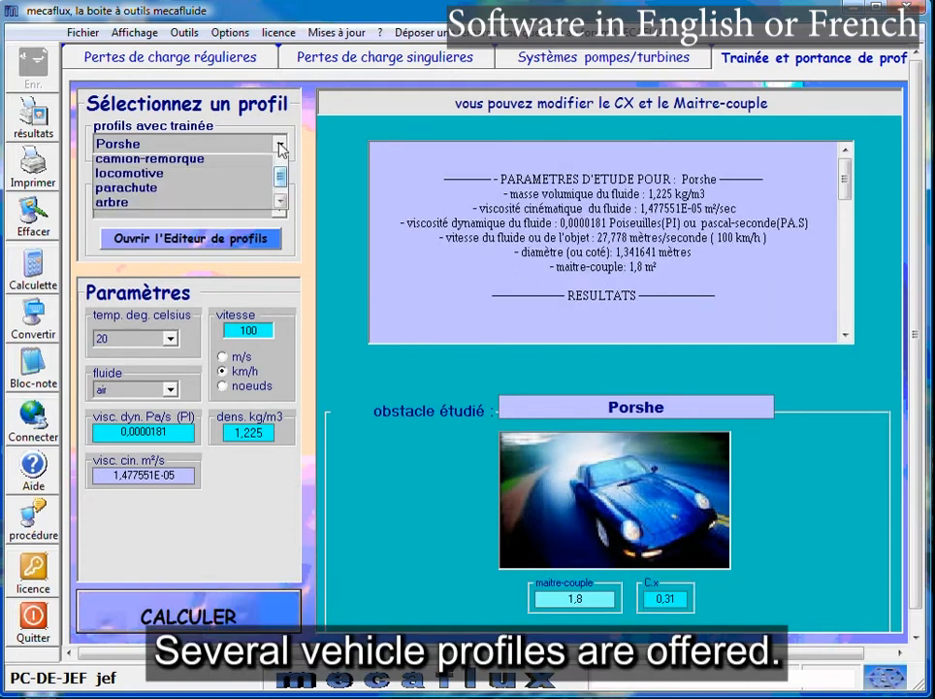
{"action": "left_click", "coordinate": [212, 207]}
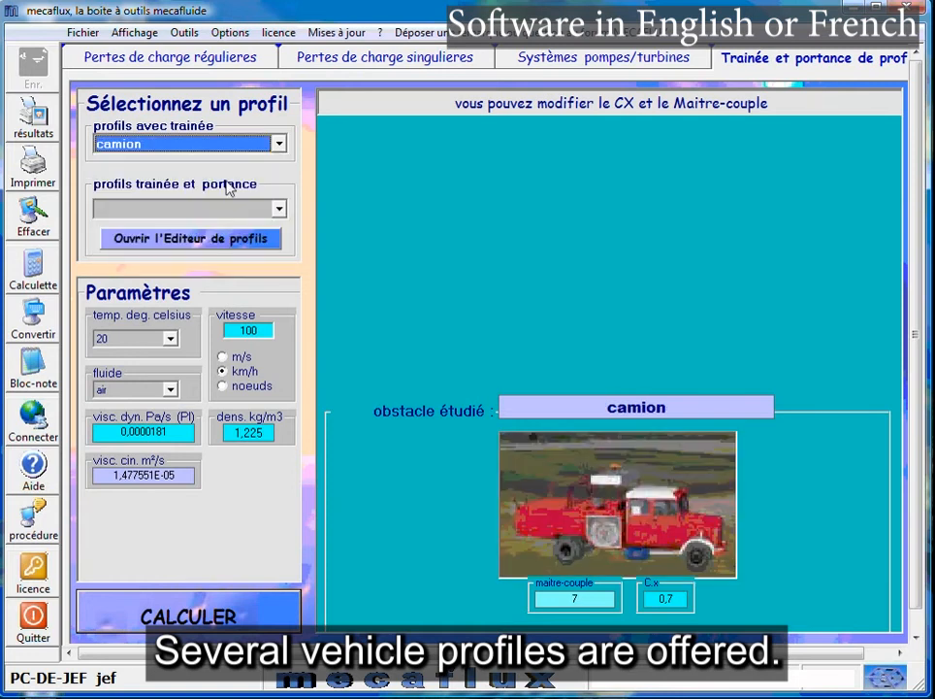
{"action": "left_click", "coordinate": [194, 144]}
{"action": "left_click", "coordinate": [209, 206]}
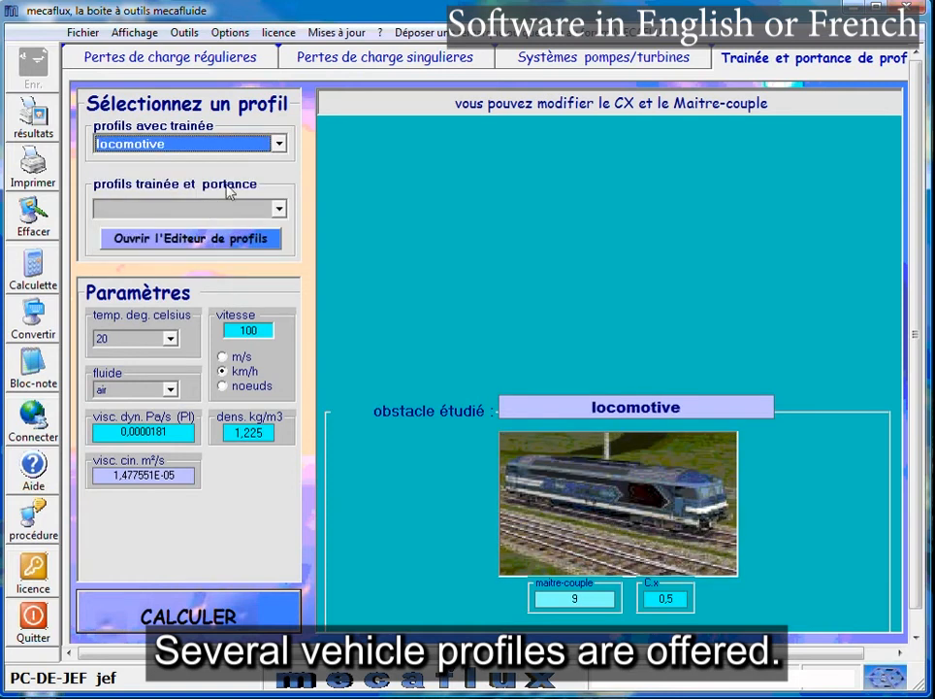
{"action": "left_click", "coordinate": [279, 143]}
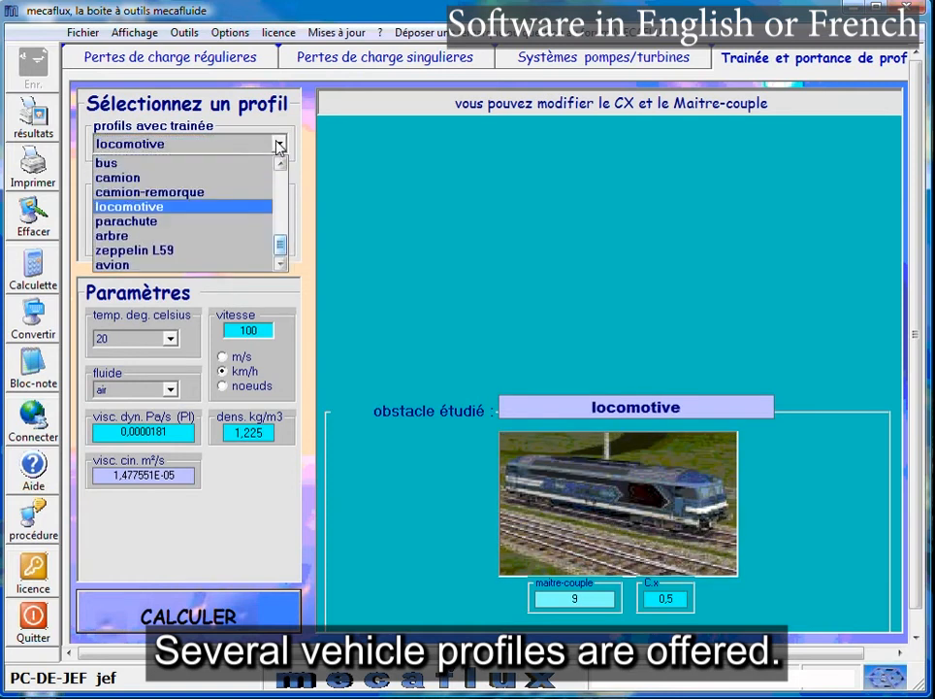
{"action": "left_click", "coordinate": [216, 182]}
{"action": "left_click", "coordinate": [268, 146]}
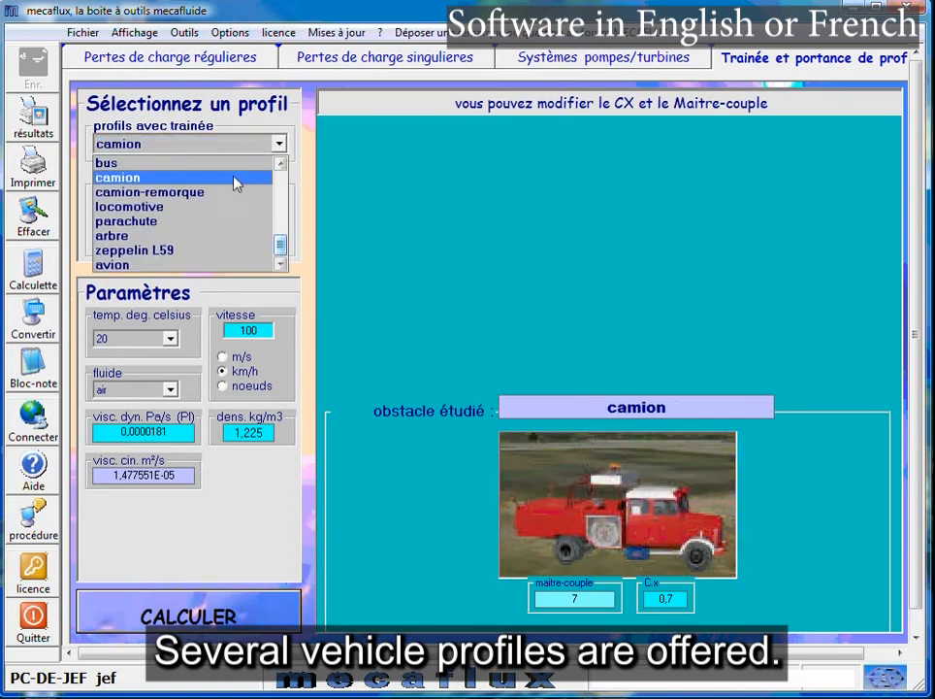
{"action": "left_click", "coordinate": [235, 192]}
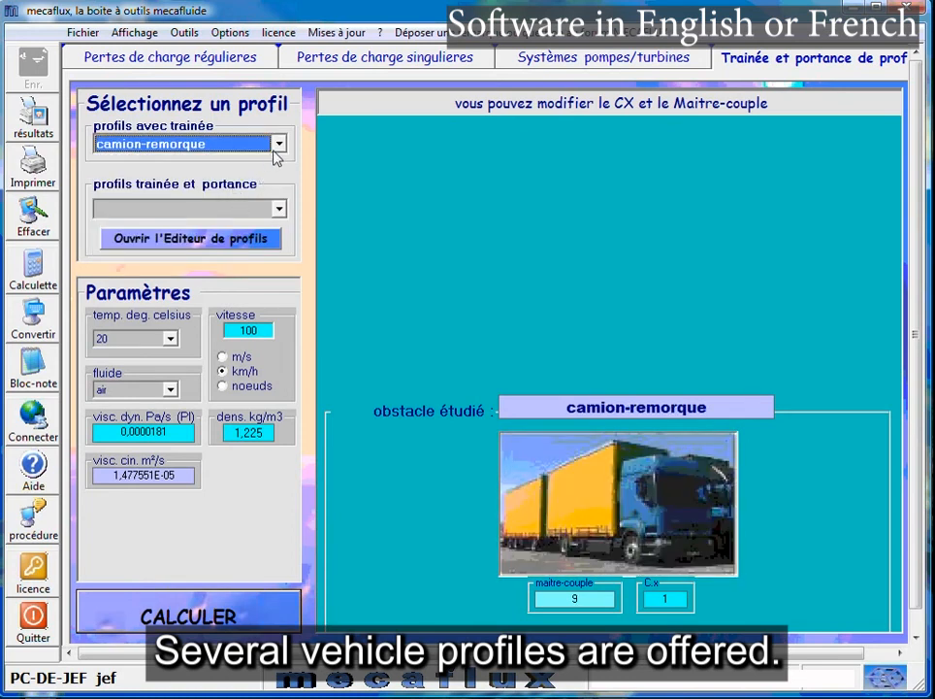
Choose the parachute drag profile with a D dimension of 6 m and calculate its drag at 56 km/h.
{"action": "left_click", "coordinate": [277, 146]}
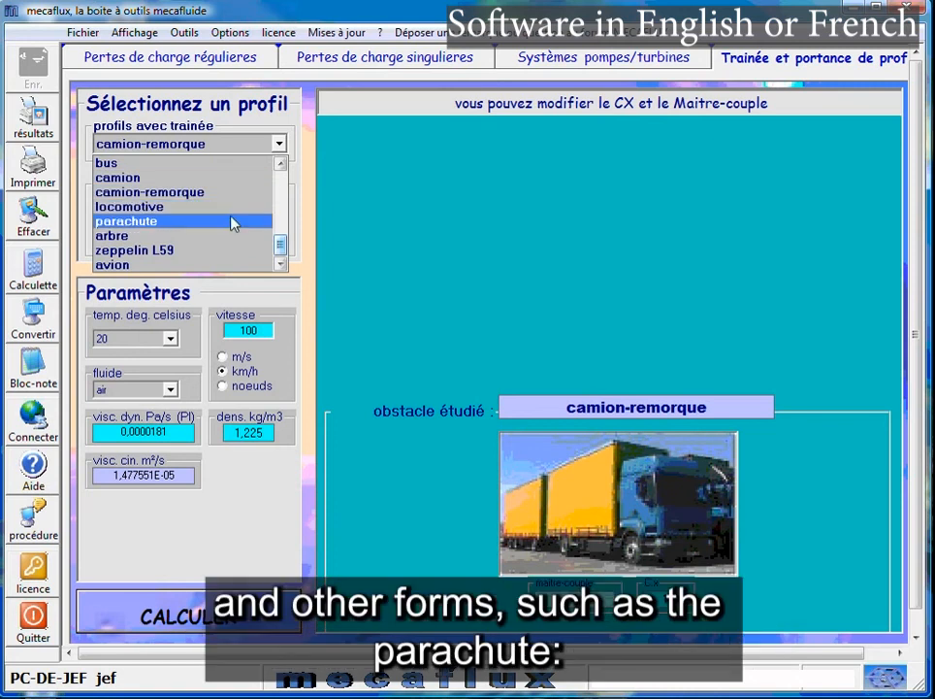
{"action": "left_click", "coordinate": [233, 223]}
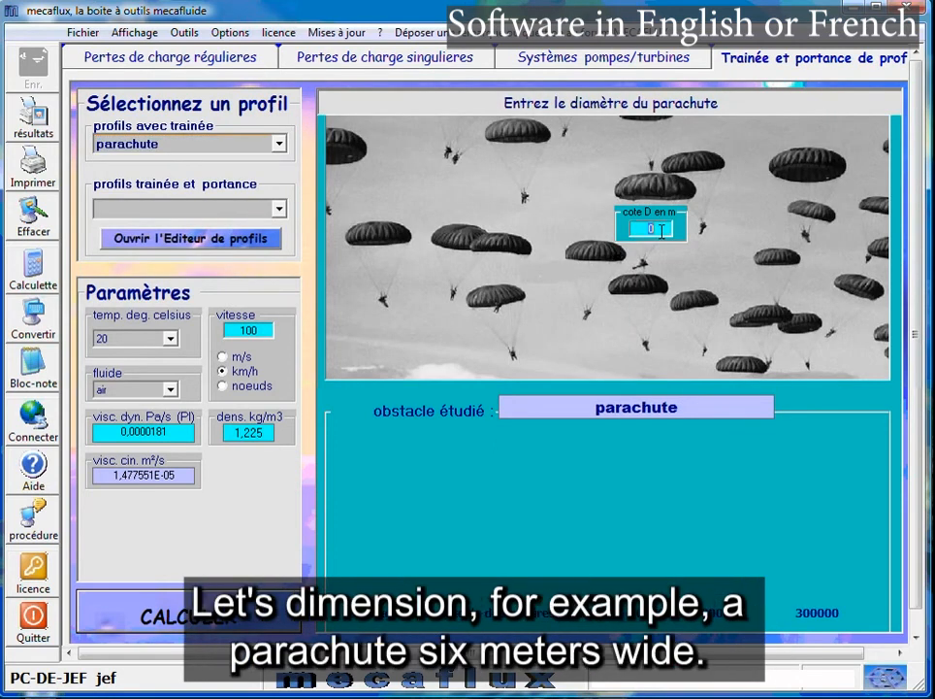
{"action": "type", "text": "6"}
{"action": "left_click_drag", "start_coordinate": [232, 331], "coordinate": [264, 331]}
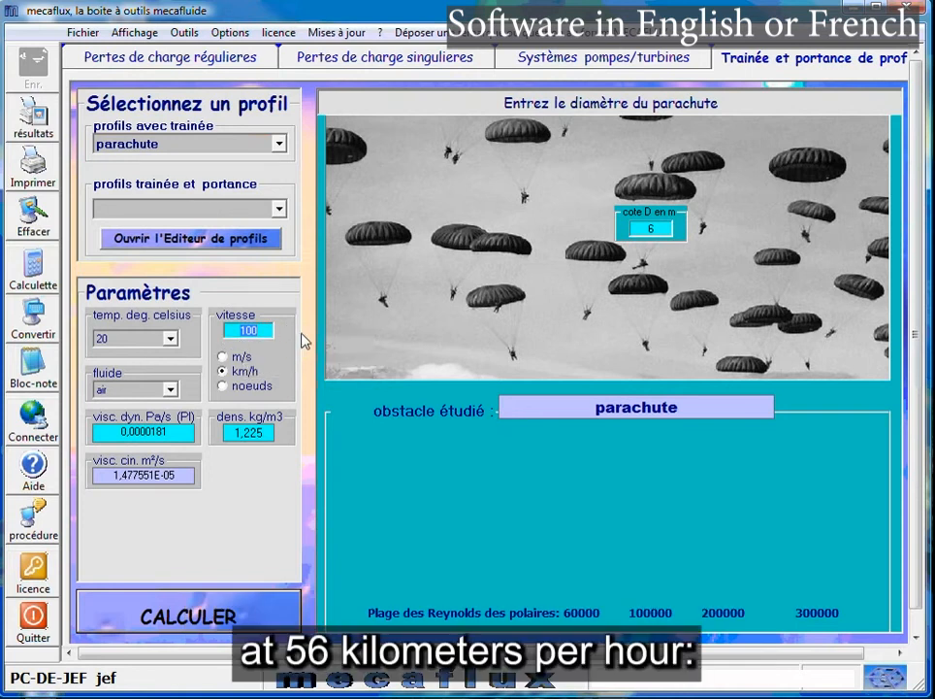
{"action": "type", "text": "56"}
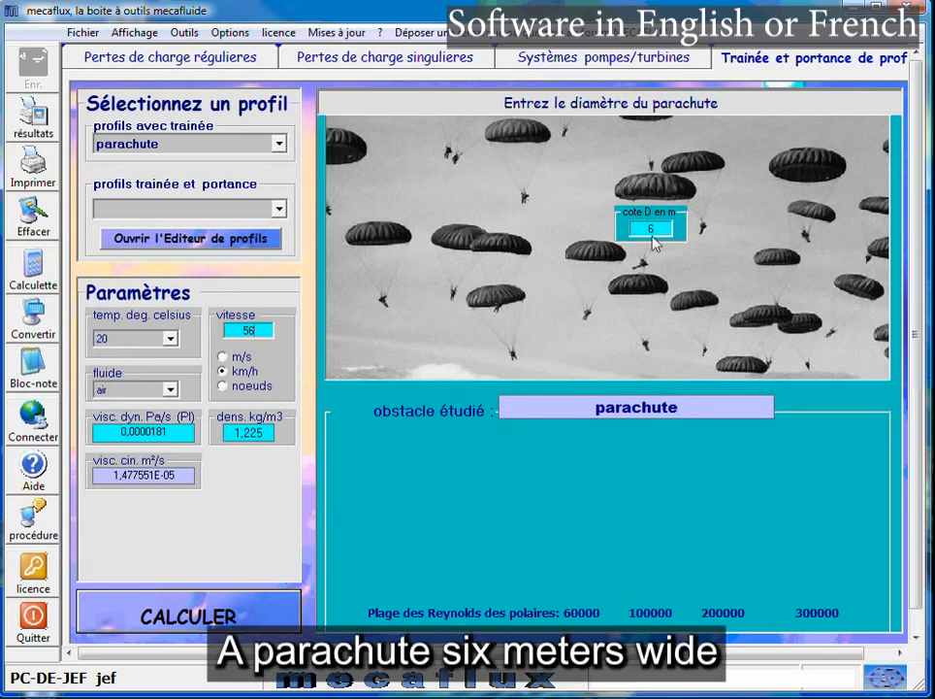
{"action": "left_click", "coordinate": [208, 602]}
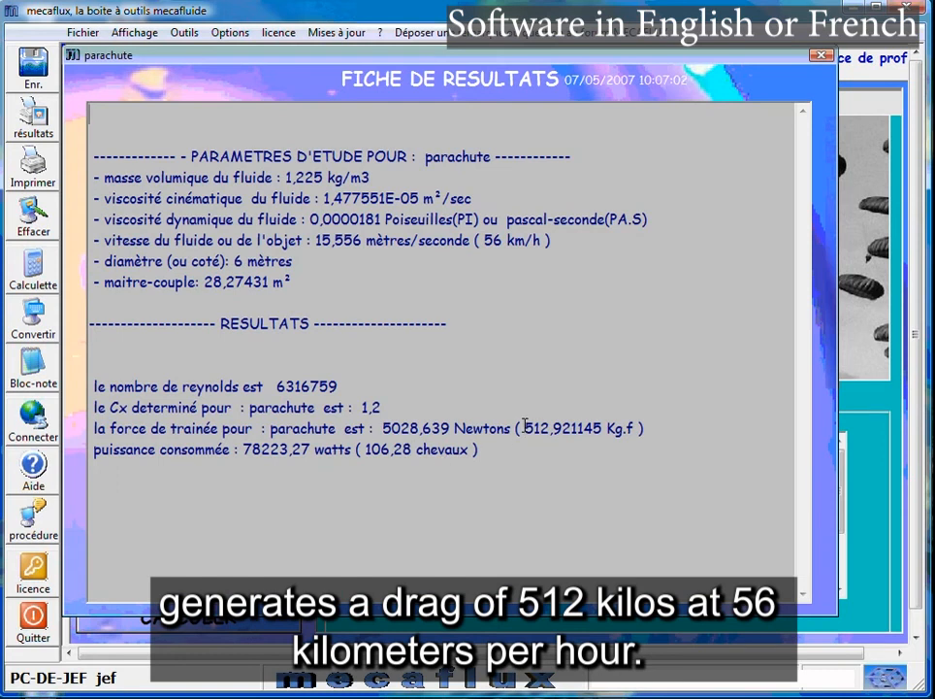
Examine the parachute's drag force in Kg.f in the results sheet, close the sheet and check the embedded report.
{"action": "left_click_drag", "start_coordinate": [526, 427], "coordinate": [549, 428]}
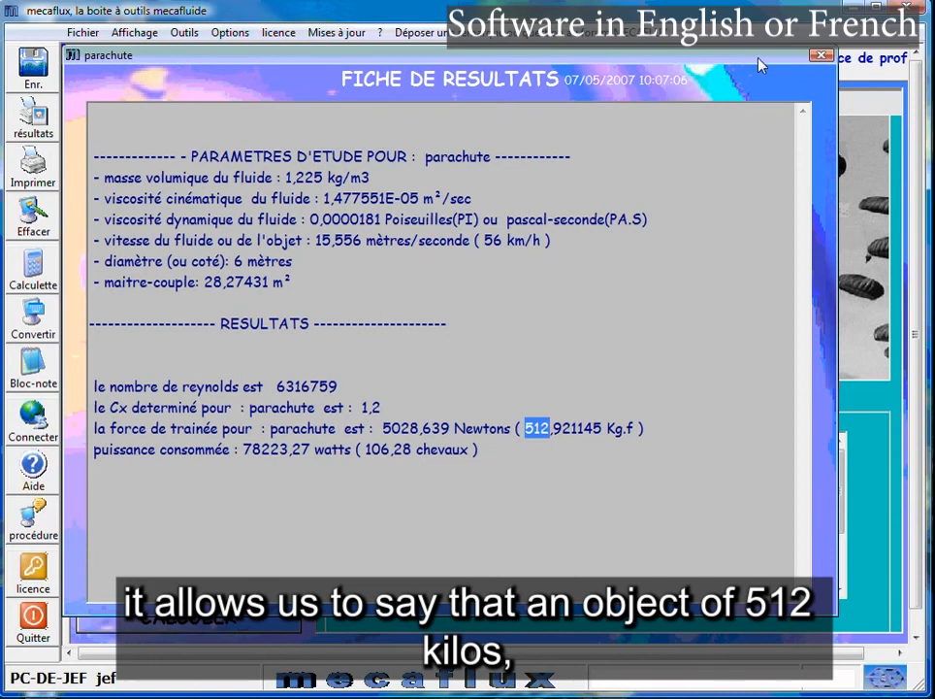
{"action": "left_click_drag", "start_coordinate": [761, 74], "coordinate": [793, 92]}
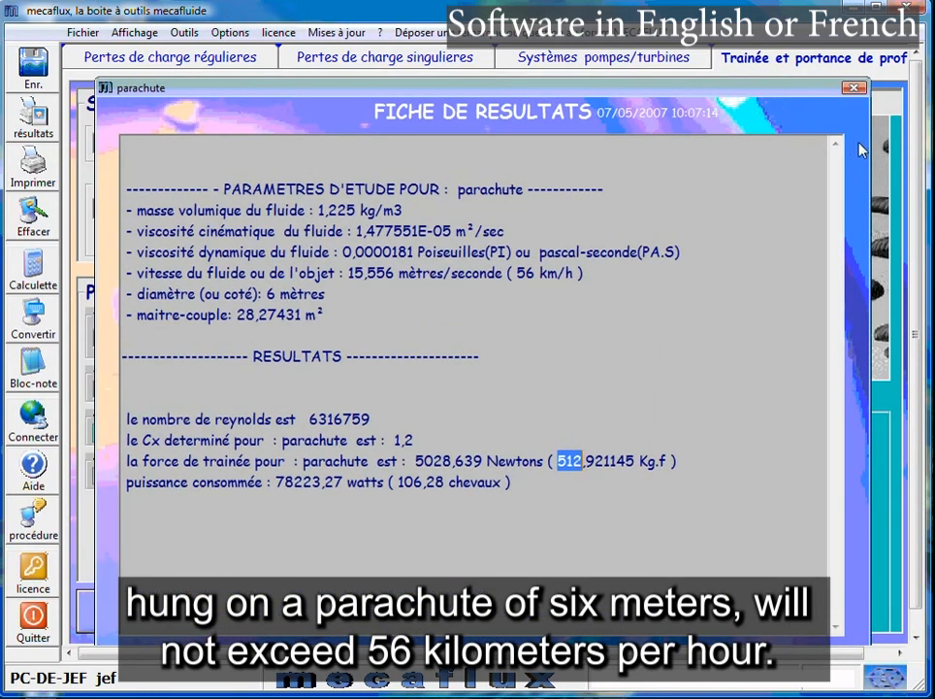
{"action": "left_click", "coordinate": [854, 87]}
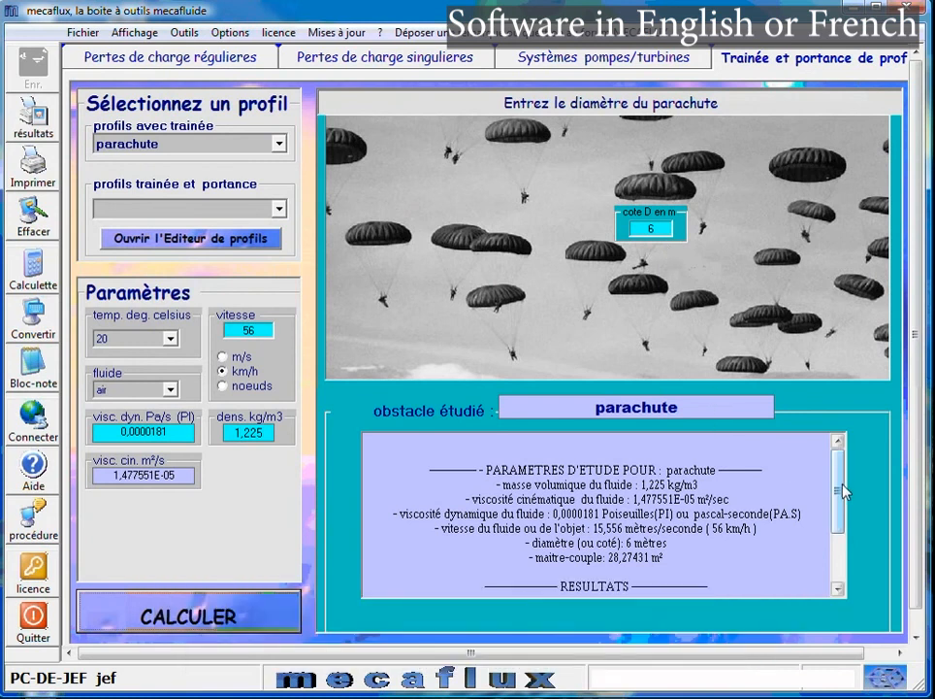
{"action": "scroll", "coordinate": [843, 498], "scroll_direction": "down", "scroll_amount": 1}
{"action": "scroll", "coordinate": [843, 495], "scroll_direction": "up", "scroll_amount": 1}
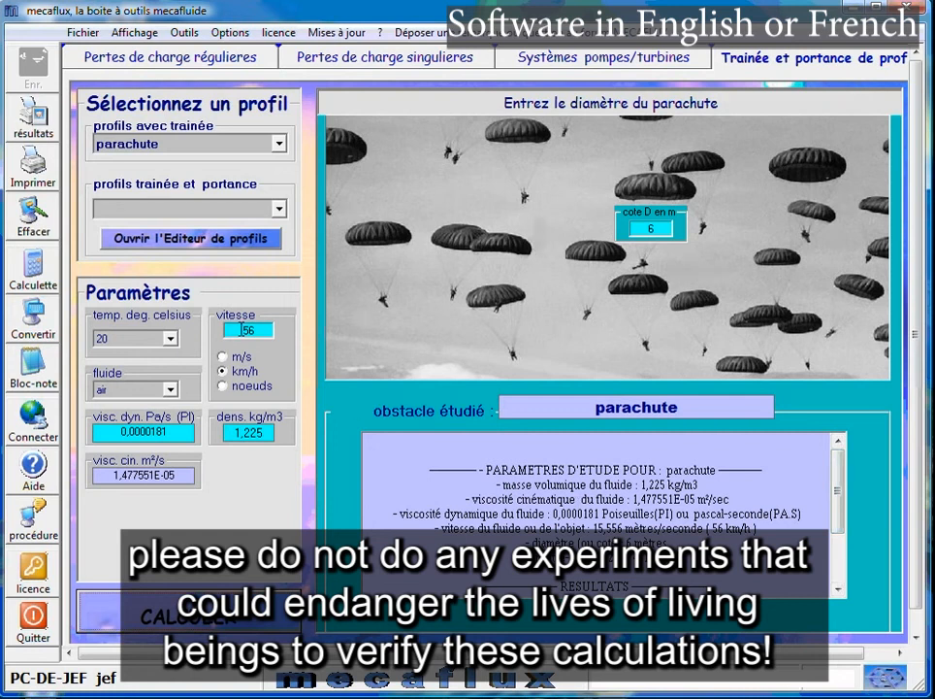
View the zeppelin L59 and avion drag profiles, and check the airplane's maître-couple and Cx.
{"action": "double_click", "coordinate": [238, 330]}
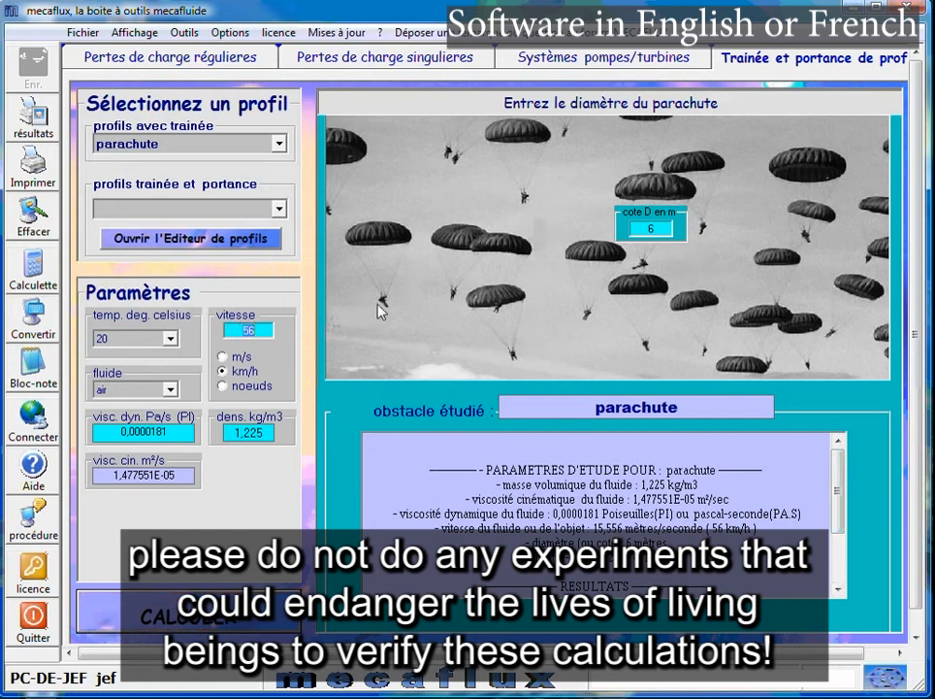
{"action": "left_click", "coordinate": [278, 143]}
{"action": "left_click", "coordinate": [279, 143]}
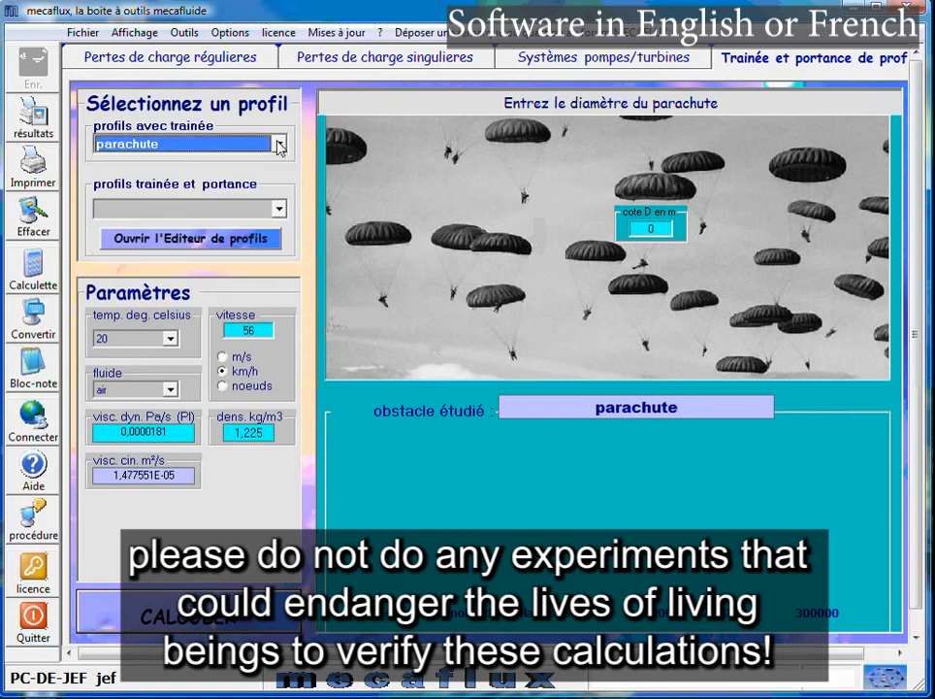
{"action": "left_click", "coordinate": [278, 144]}
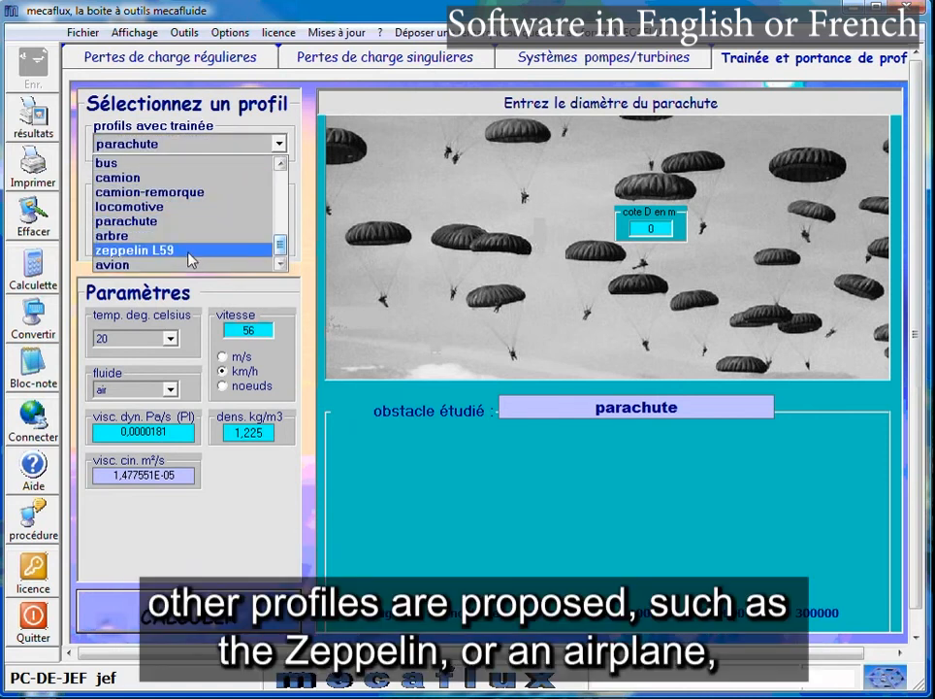
{"action": "left_click", "coordinate": [191, 251]}
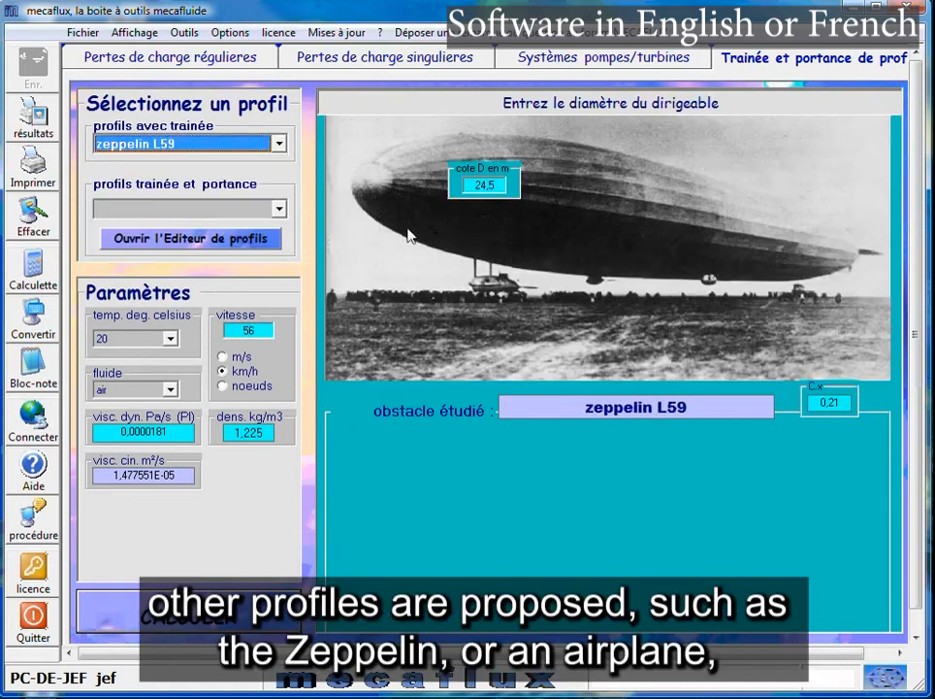
{"action": "left_click", "coordinate": [279, 144]}
{"action": "left_click", "coordinate": [169, 263]}
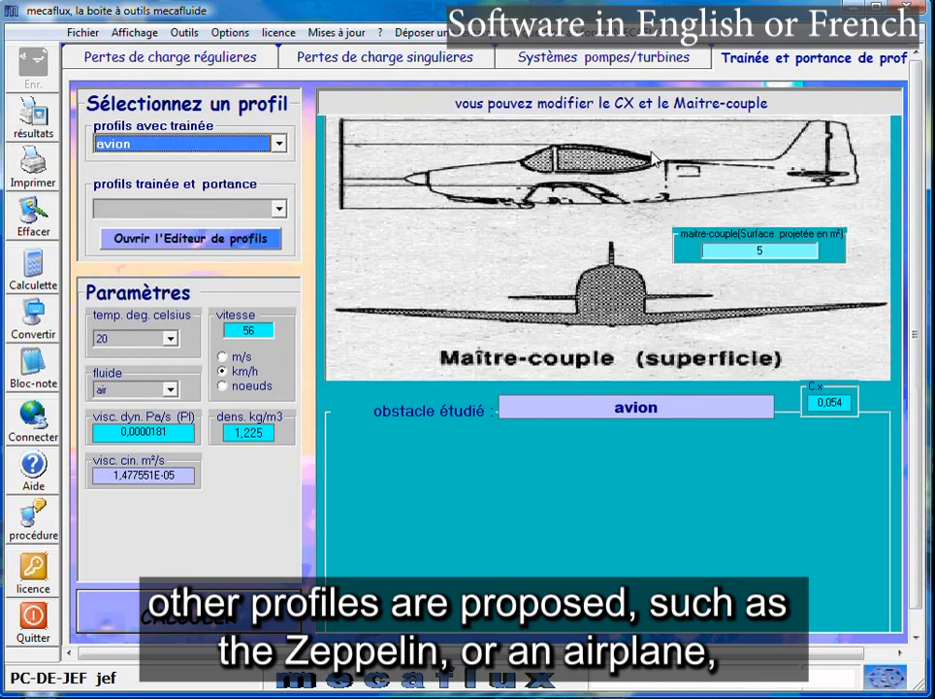
{"action": "left_click", "coordinate": [743, 249]}
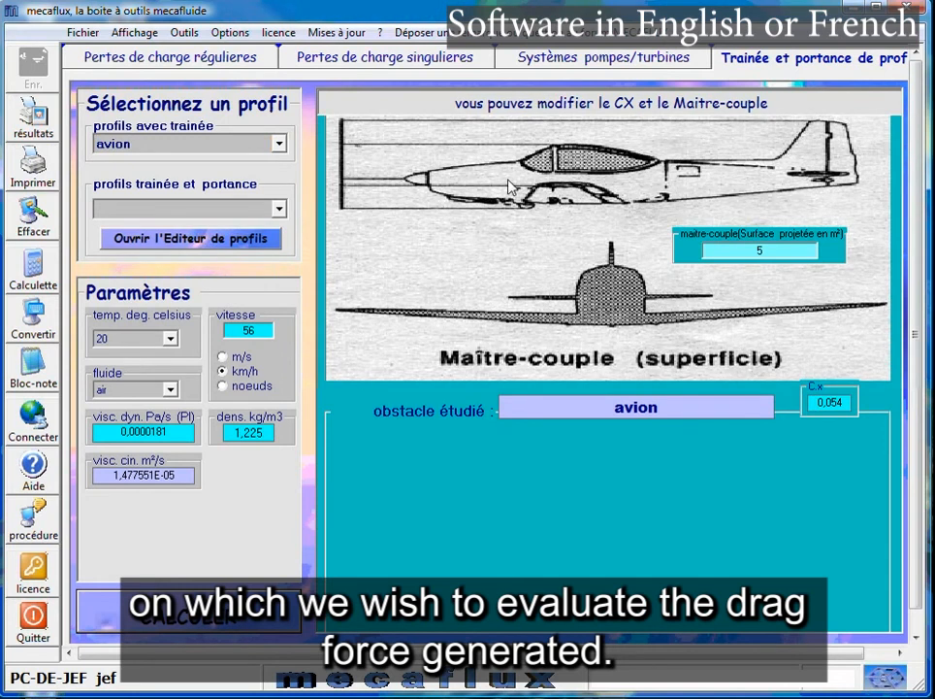
Browse the profiles with drag and lift, including naca2414, and choose the symmetrical naca0009 profile.
{"action": "left_click", "coordinate": [236, 212]}
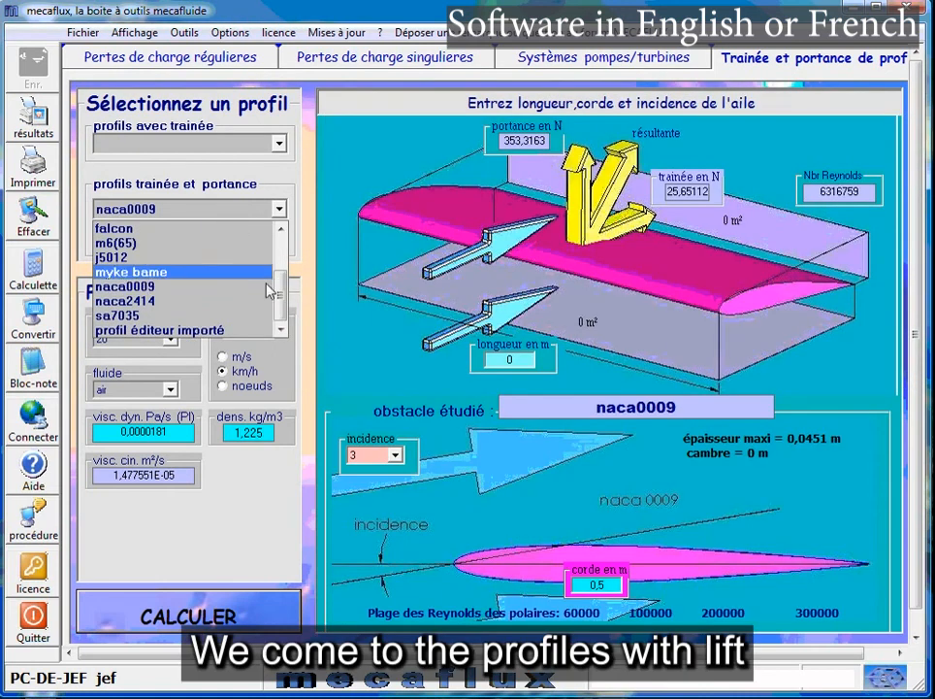
{"action": "mouse_move", "coordinate": [278, 288]}
{"action": "left_mouse_down"}
{"action": "mouse_move", "coordinate": [280, 239]}
{"action": "mouse_move", "coordinate": [283, 274]}
{"action": "left_mouse_up"}
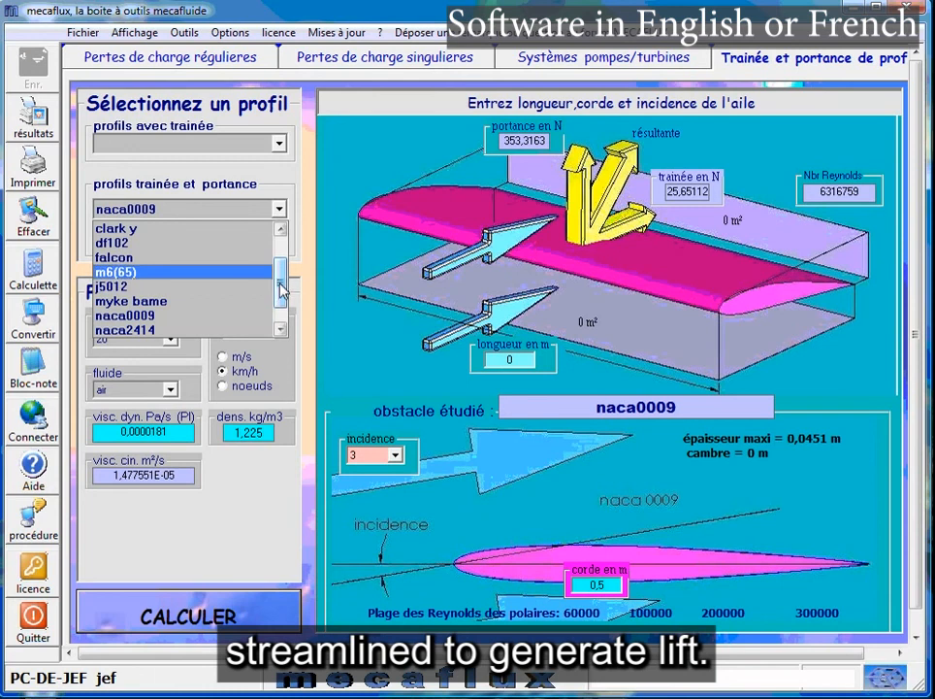
{"action": "left_click_drag", "start_coordinate": [279, 283], "coordinate": [281, 260]}
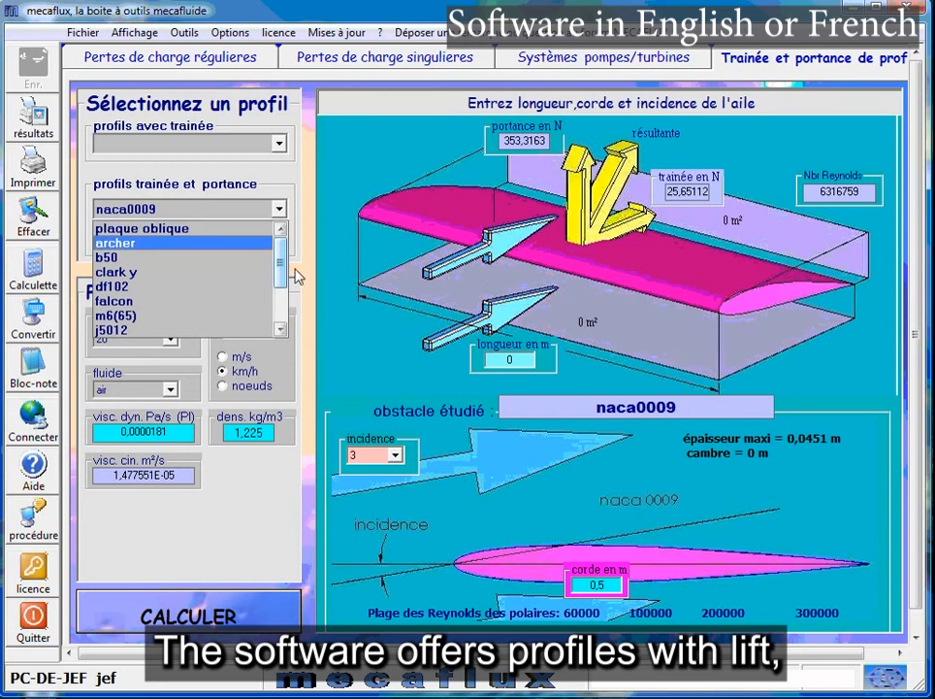
{"action": "left_click_drag", "start_coordinate": [280, 270], "coordinate": [280, 294]}
{"action": "left_click", "coordinate": [192, 301]}
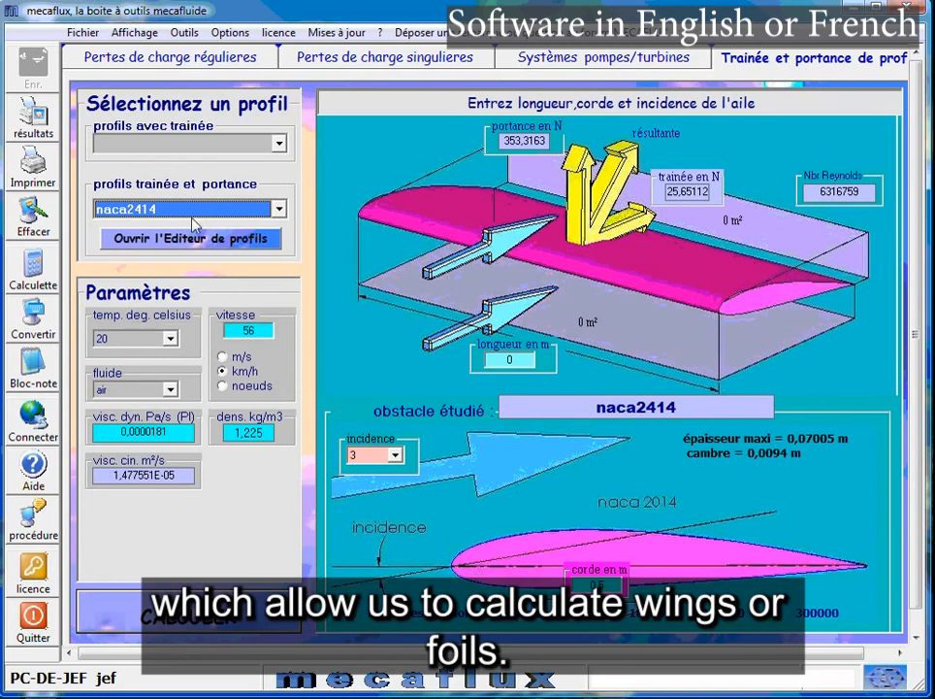
{"action": "scroll", "coordinate": [189, 212], "scroll_direction": "up", "scroll_amount": 1}
{"action": "scroll", "coordinate": [190, 212], "scroll_direction": "up", "scroll_amount": 1}
{"action": "scroll", "coordinate": [190, 214], "scroll_direction": "down", "scroll_amount": 1}
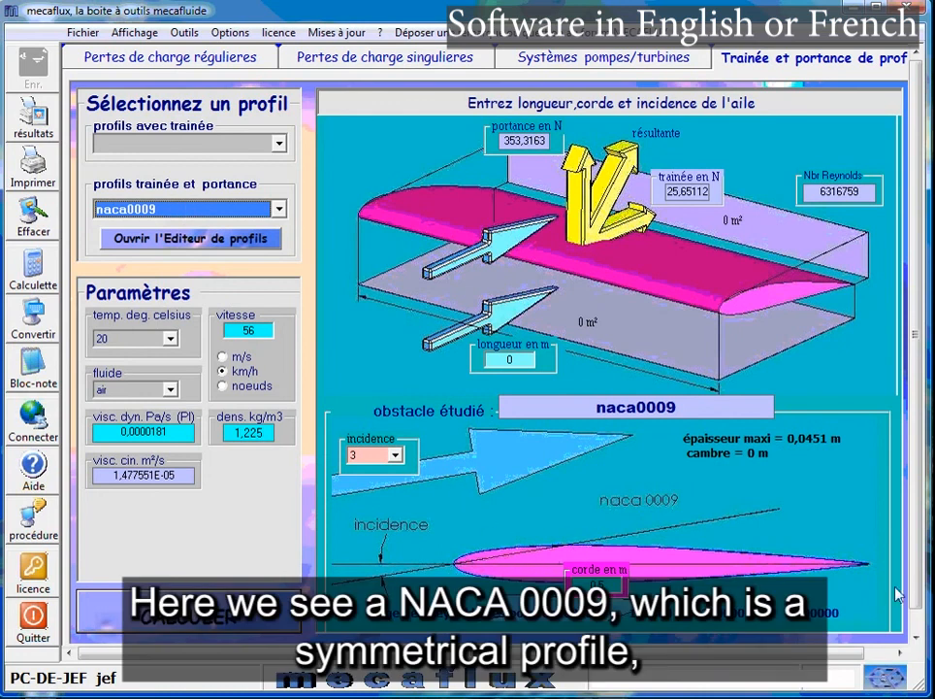
Set the naca0009 wing's incidence to 7,5 and its length to 1 m.
{"action": "left_click", "coordinate": [396, 455]}
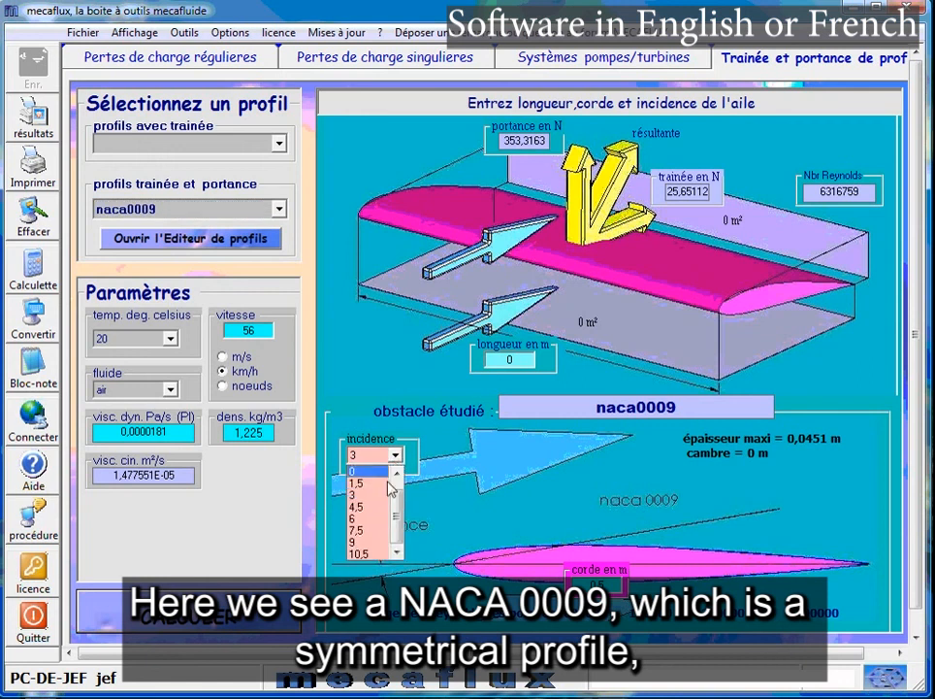
{"action": "left_click", "coordinate": [381, 531]}
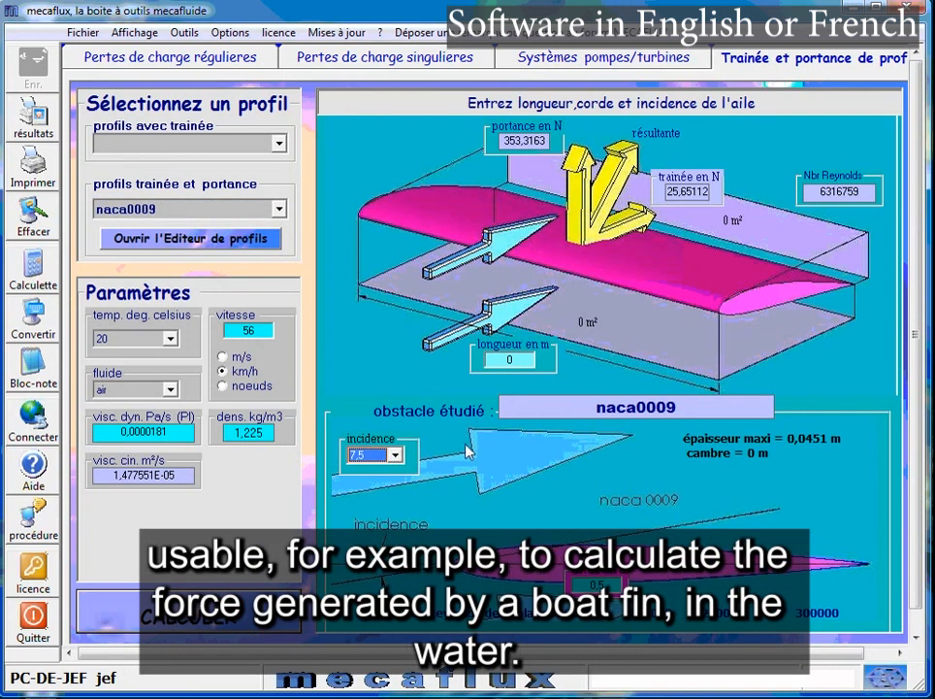
{"action": "left_click_drag", "start_coordinate": [501, 358], "coordinate": [525, 359]}
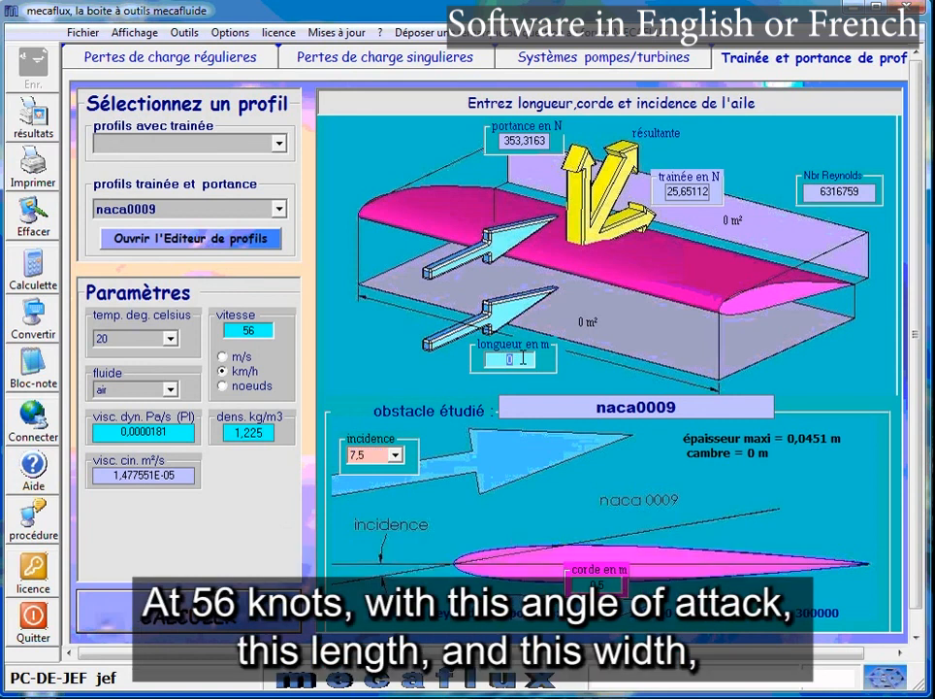
{"action": "type", "text": "1"}
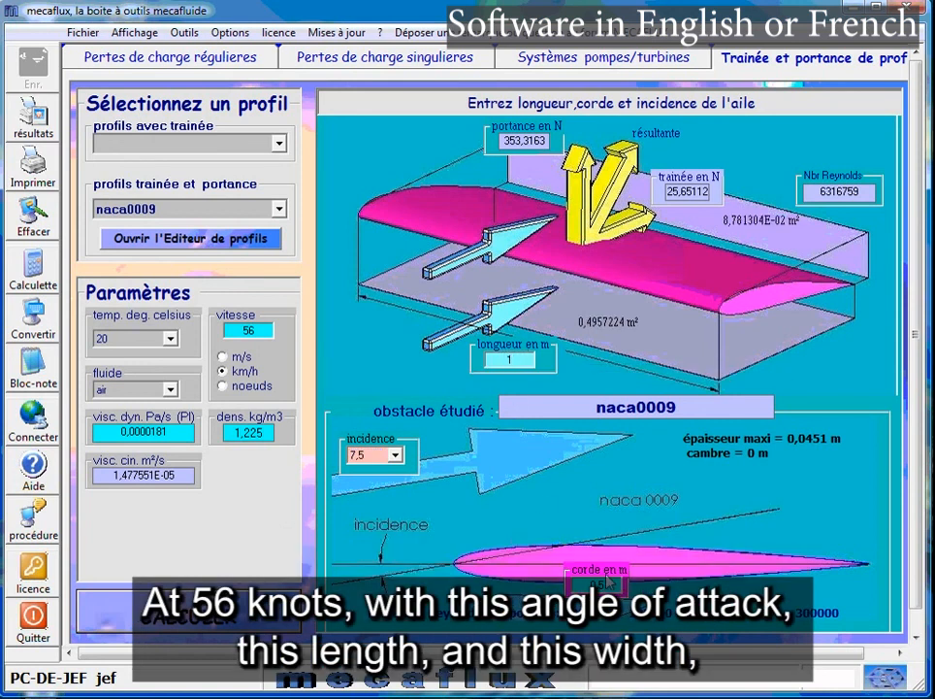
Set the naca0009 wing's speed unit to noeuds and its fluid to eau.
{"action": "left_click", "coordinate": [224, 385]}
{"action": "left_click", "coordinate": [172, 390]}
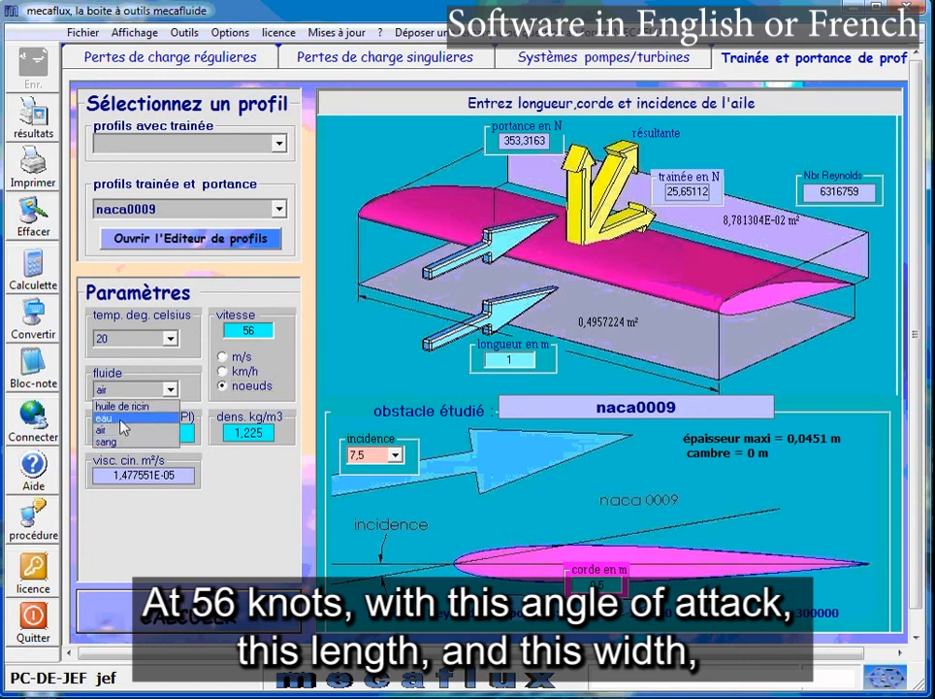
{"action": "left_click", "coordinate": [127, 435]}
Calculate the wing's lift and drag in water, examine the forces in the results sheet and close the sheet.
{"action": "left_click", "coordinate": [194, 609]}
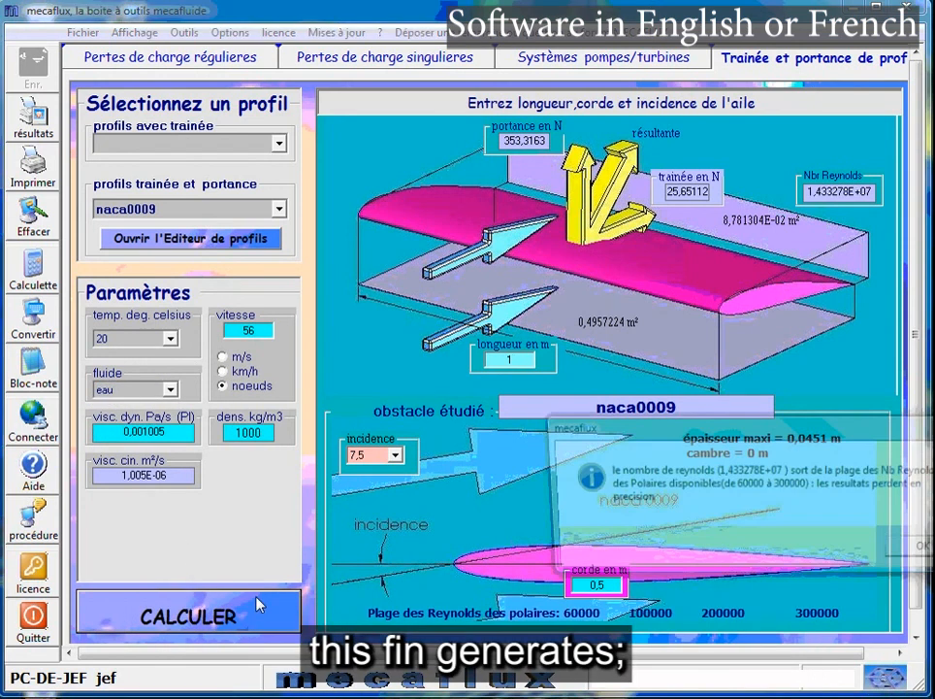
{"action": "left_click", "coordinate": [922, 553]}
{"action": "scroll", "coordinate": [521, 469], "scroll_direction": "down", "scroll_amount": 5}
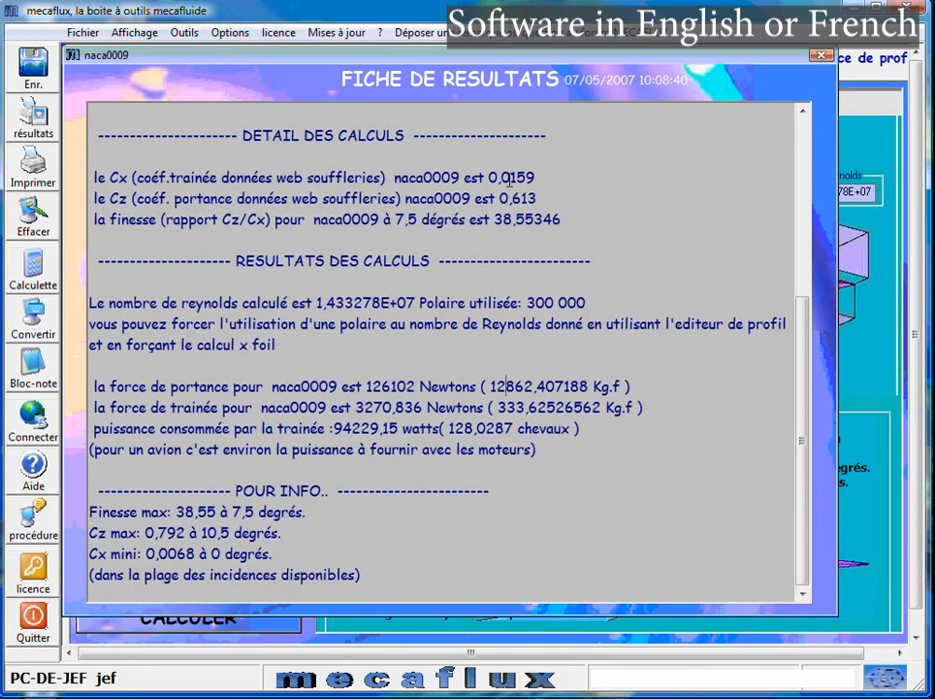
{"action": "left_click", "coordinate": [820, 57]}
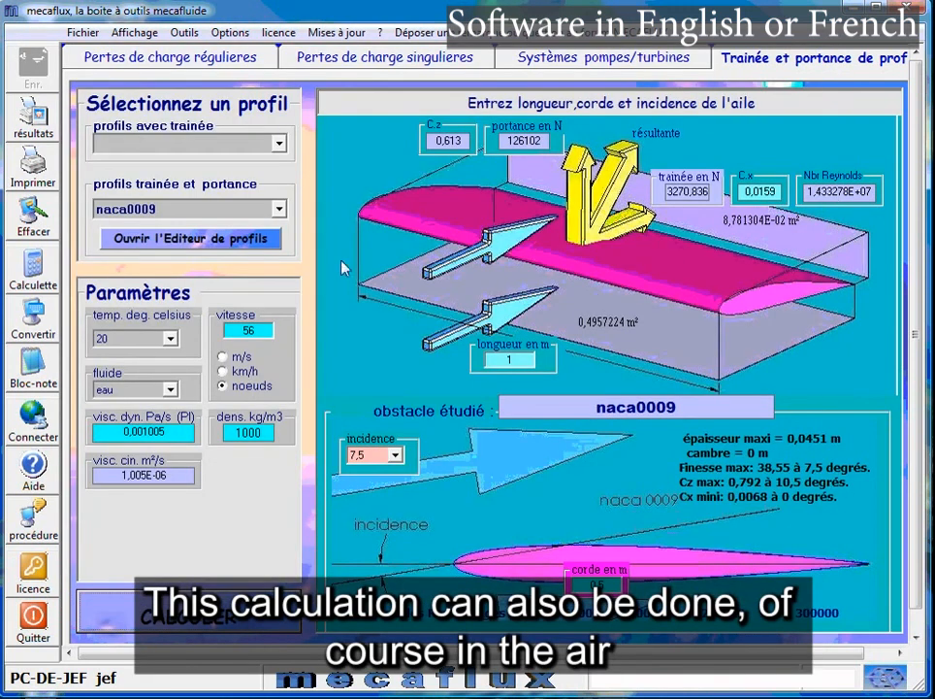
Switch the wing's fluid back to air and its speed unit to km/h.
{"action": "left_click", "coordinate": [170, 390]}
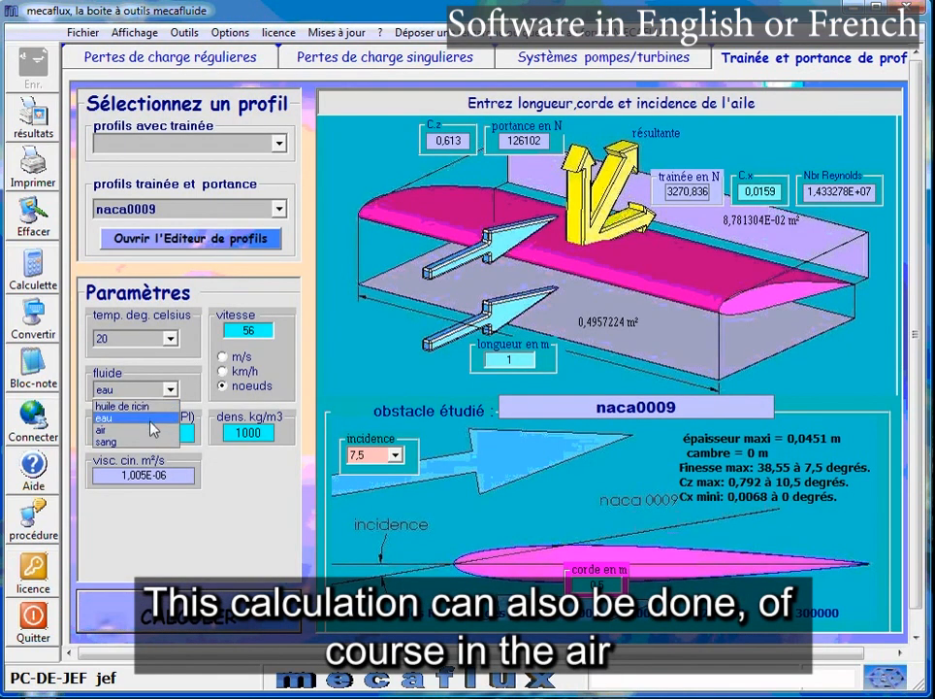
{"action": "left_click", "coordinate": [111, 427]}
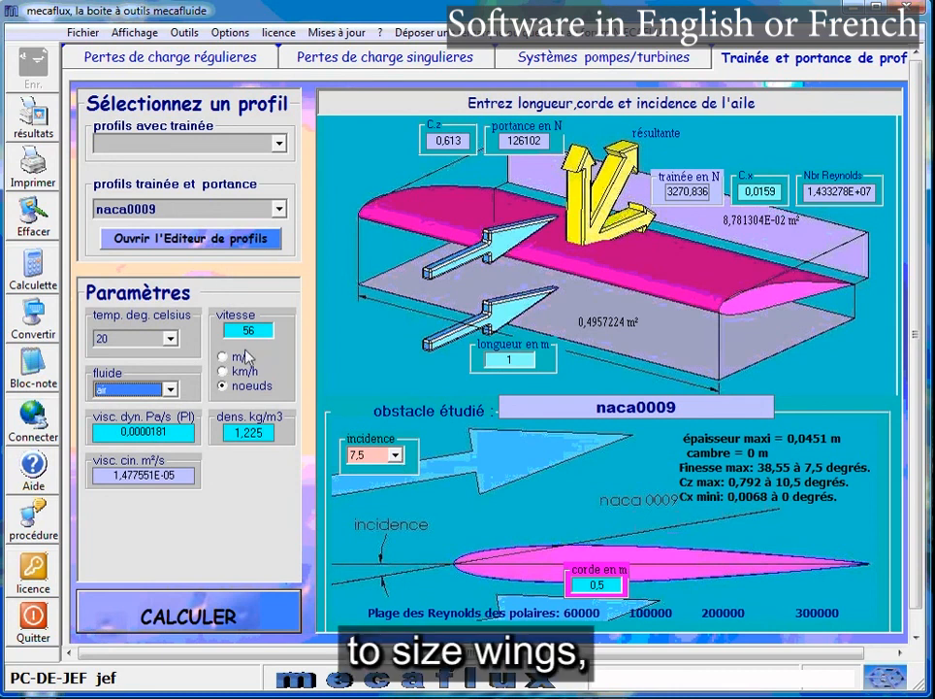
{"action": "left_click", "coordinate": [223, 371]}
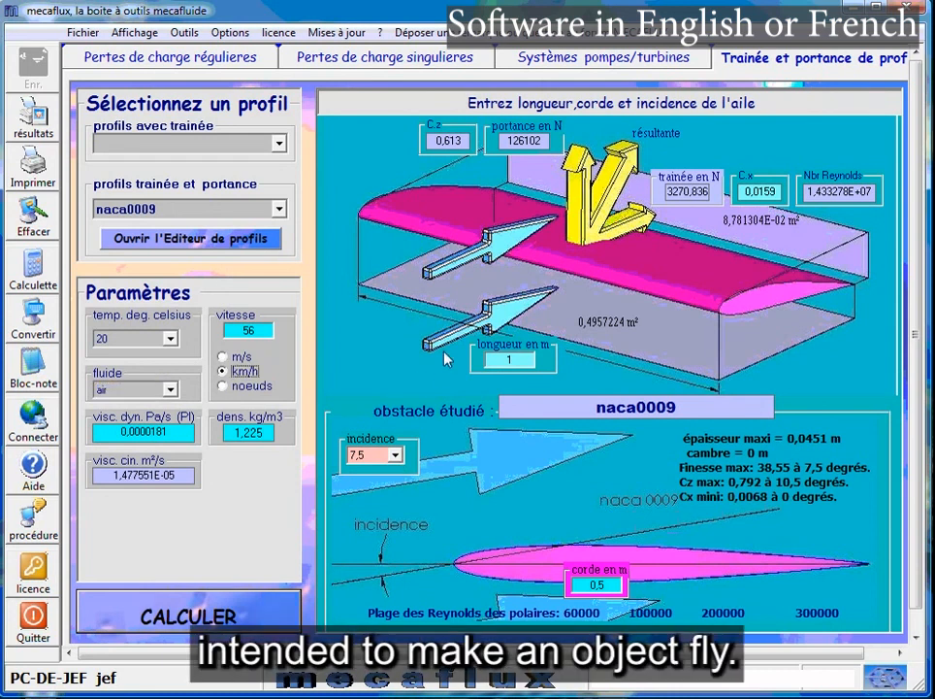